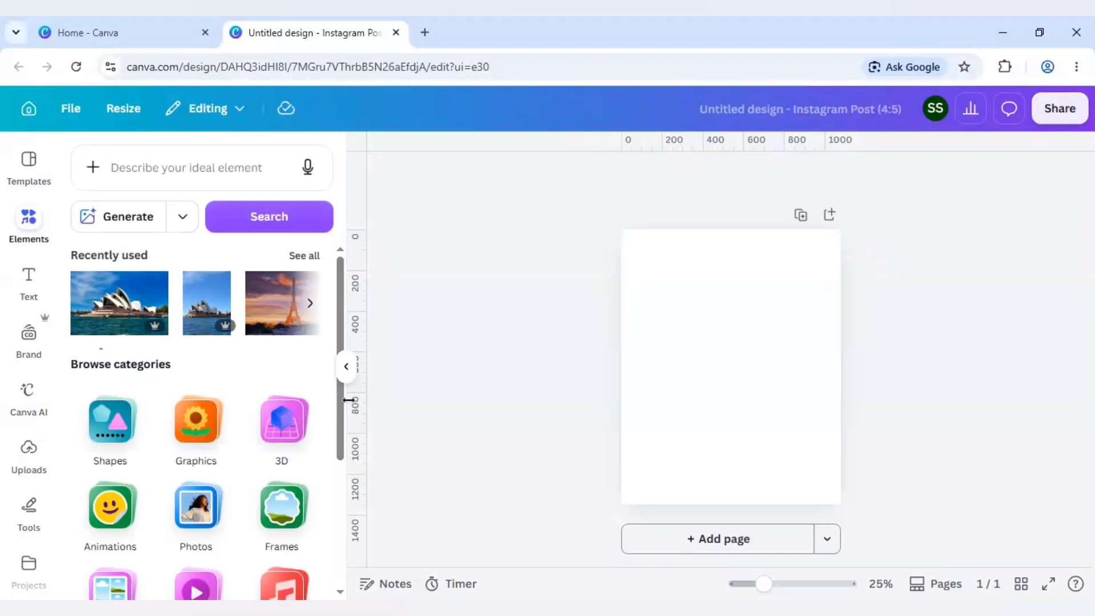
- Insert a square shape onto the blank page
click(114, 422)
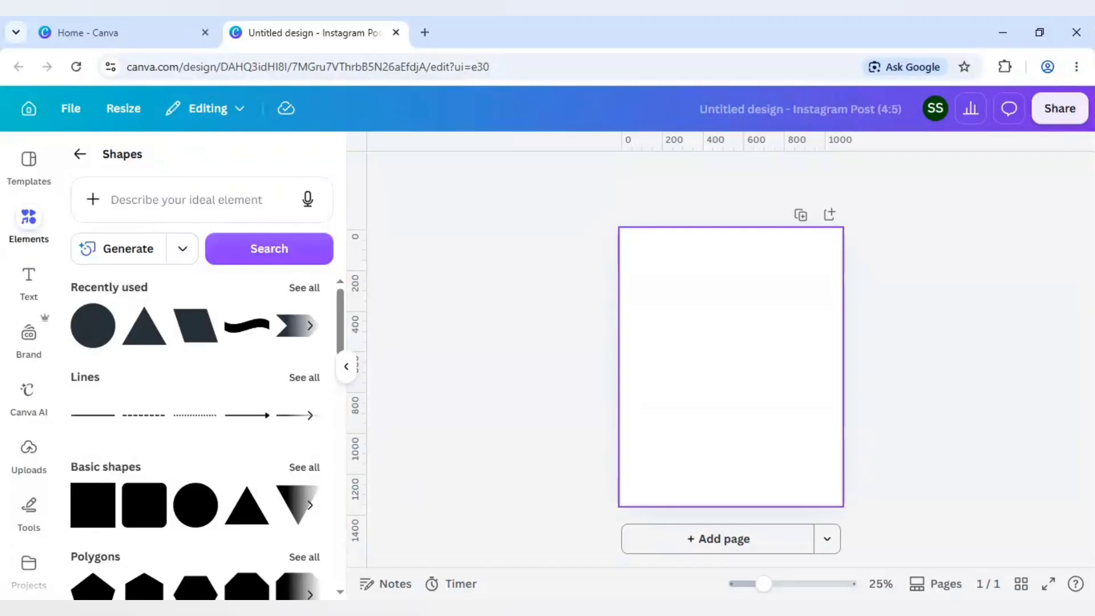
click(667, 423)
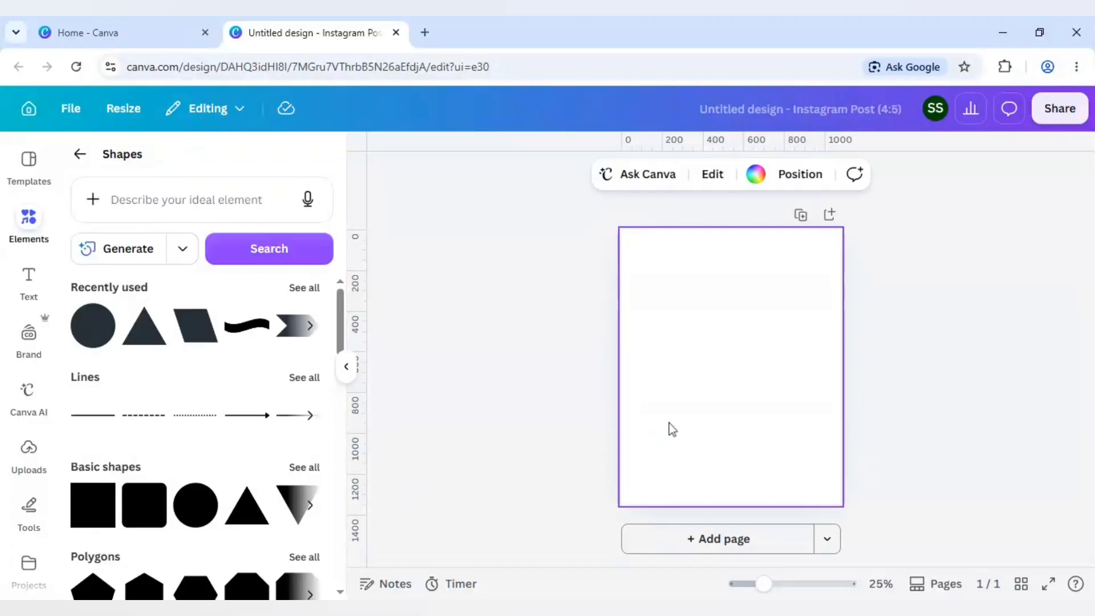
key(r)
click(670, 421)
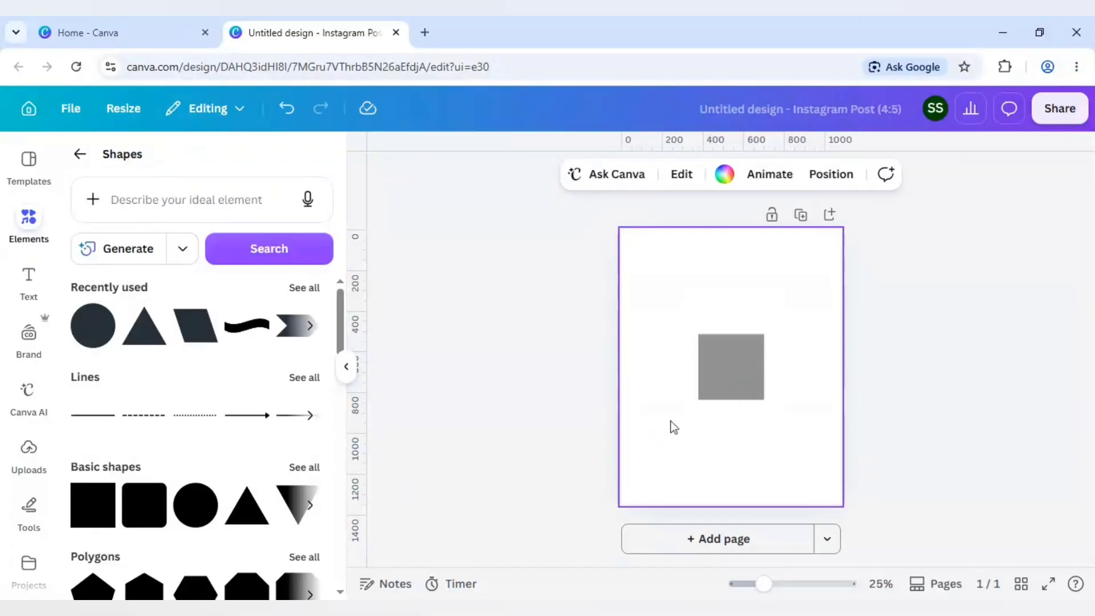
- Stretch the square into a full-height rectangle covering about the left 60 percent of the page, slightly past its left, top and bottom edges
click(747, 365)
drag(747, 365, 750, 263)
drag(703, 305, 711, 519)
drag(621, 365, 615, 372)
drag(668, 229, 668, 226)
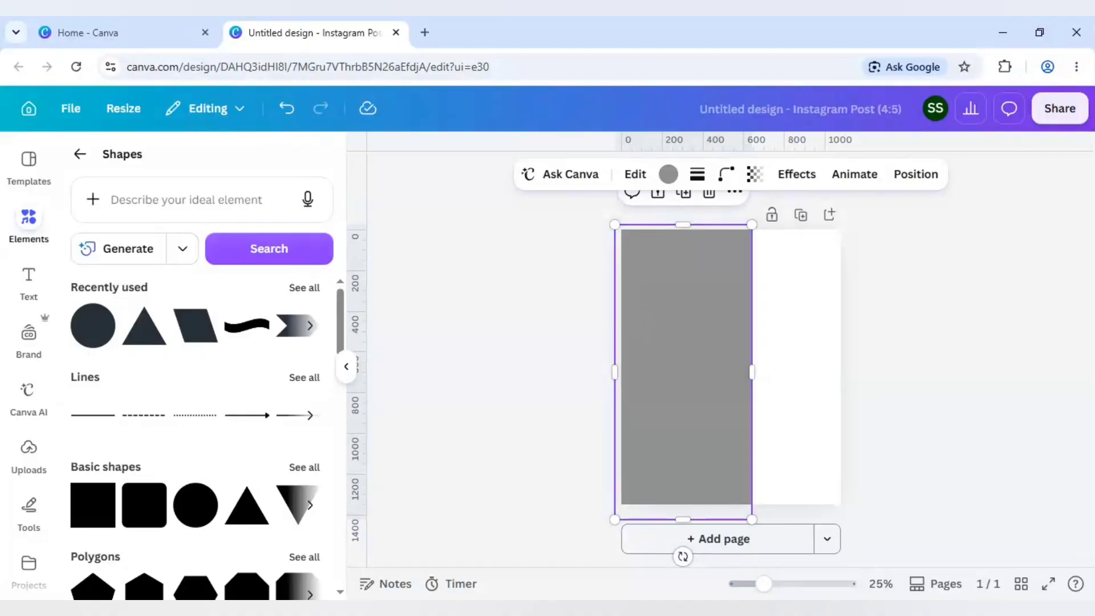
- Fill the rectangle with solid black
click(667, 174)
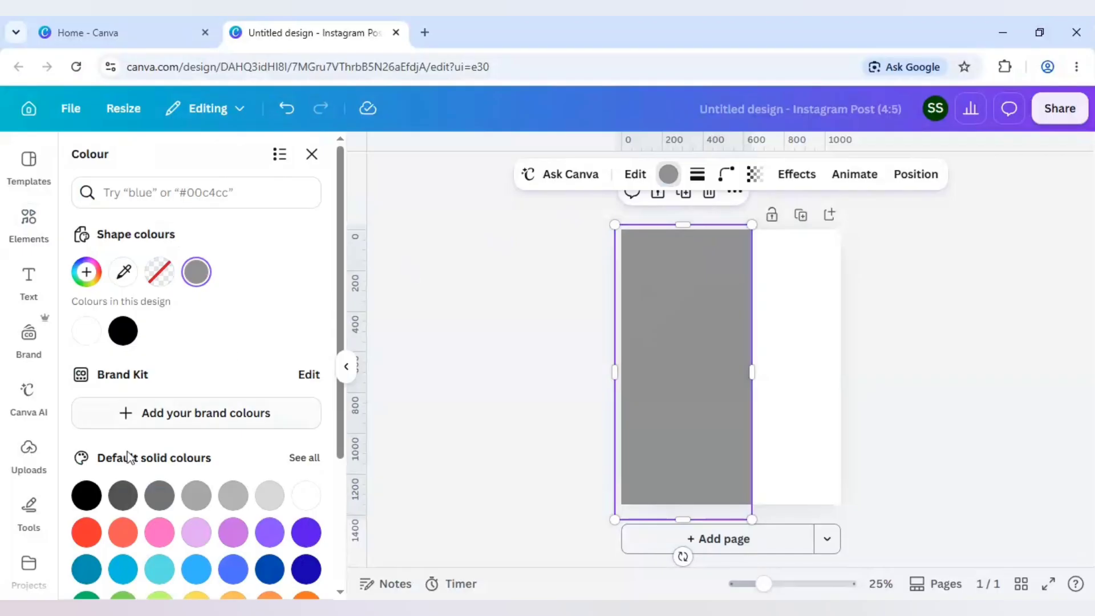
click(87, 496)
click(511, 384)
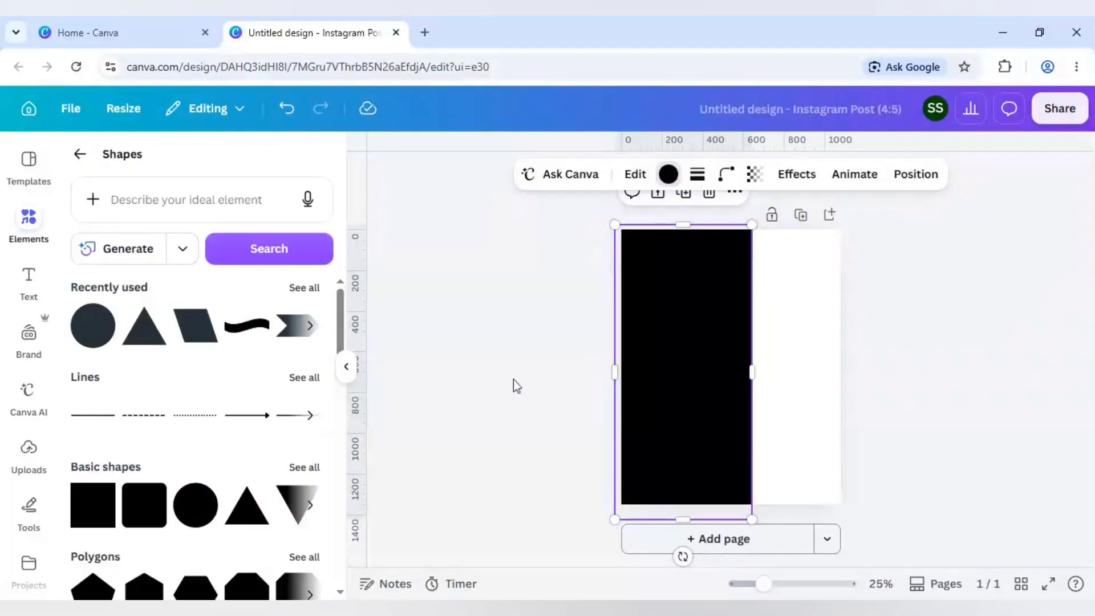
- Add a heading reading "SYDNEY" and rotate it a quarter turn so it reads vertically from bottom to top
click(30, 280)
click(162, 414)
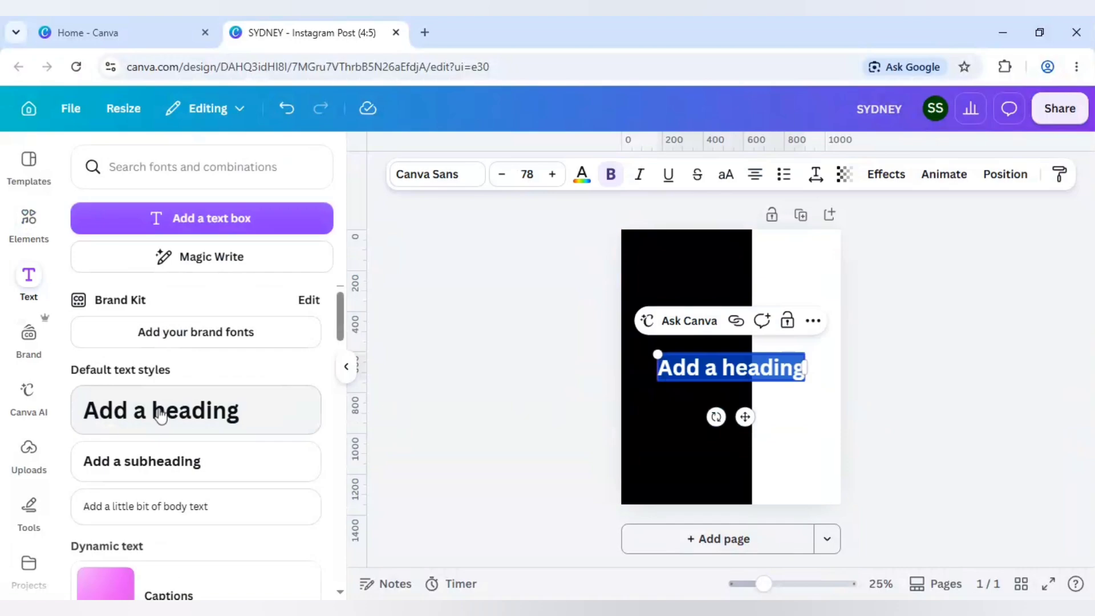
text(SYDNEY)
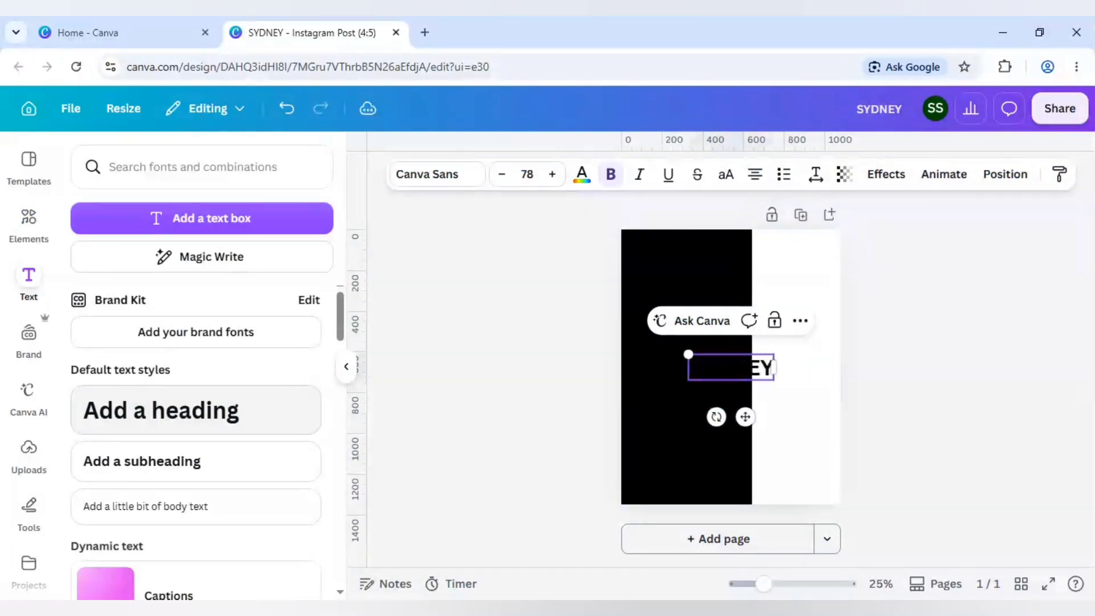
drag(716, 417, 815, 354)
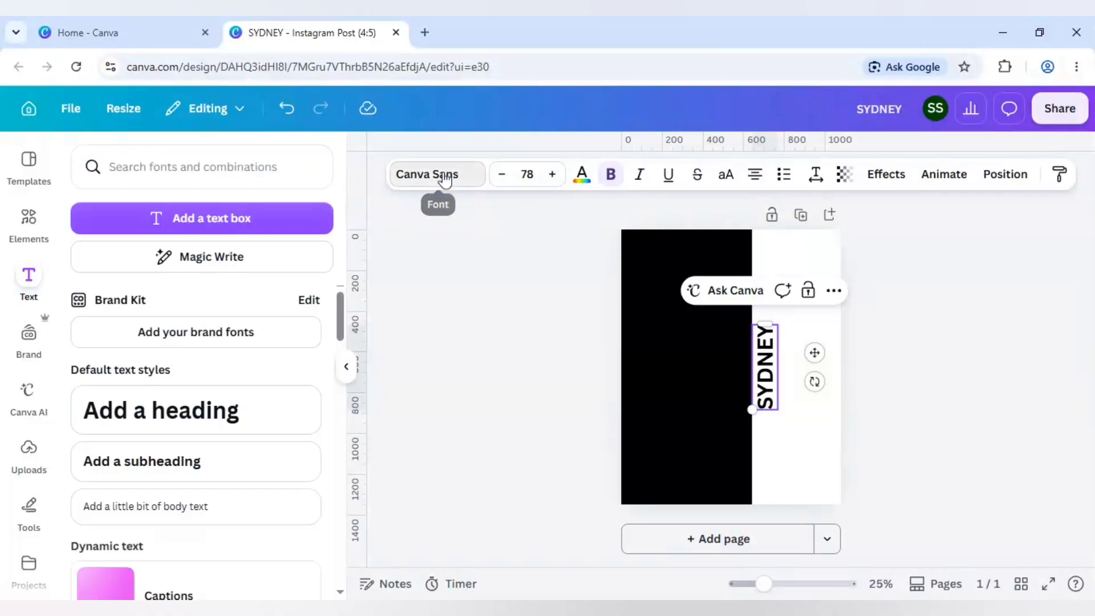
- Change the SYDNEY heading's font to Anton
click(436, 174)
click(171, 231)
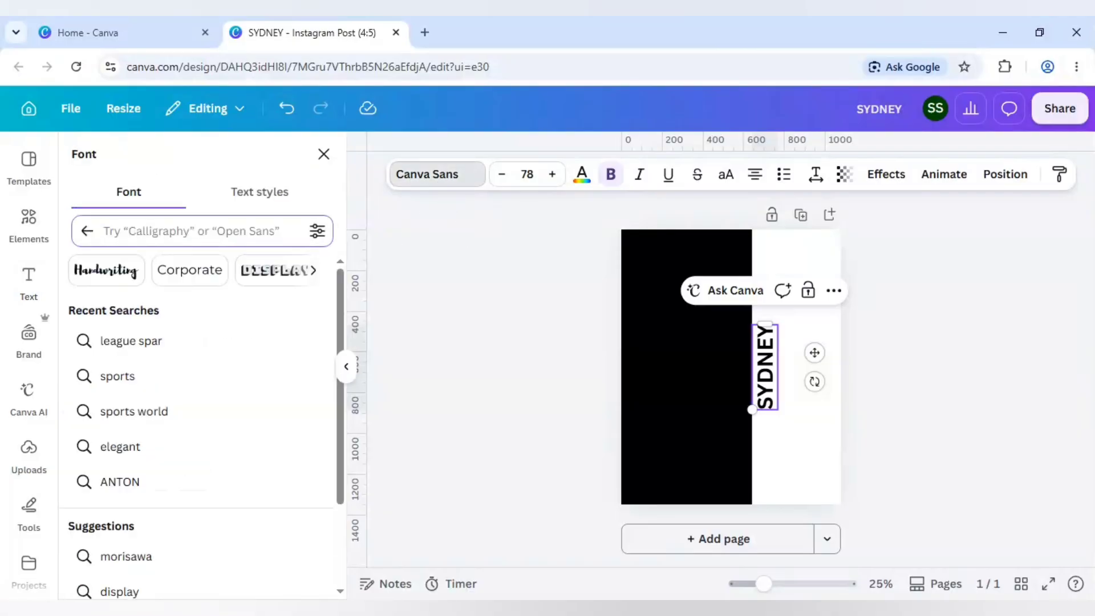
text(anton)
key(Return)
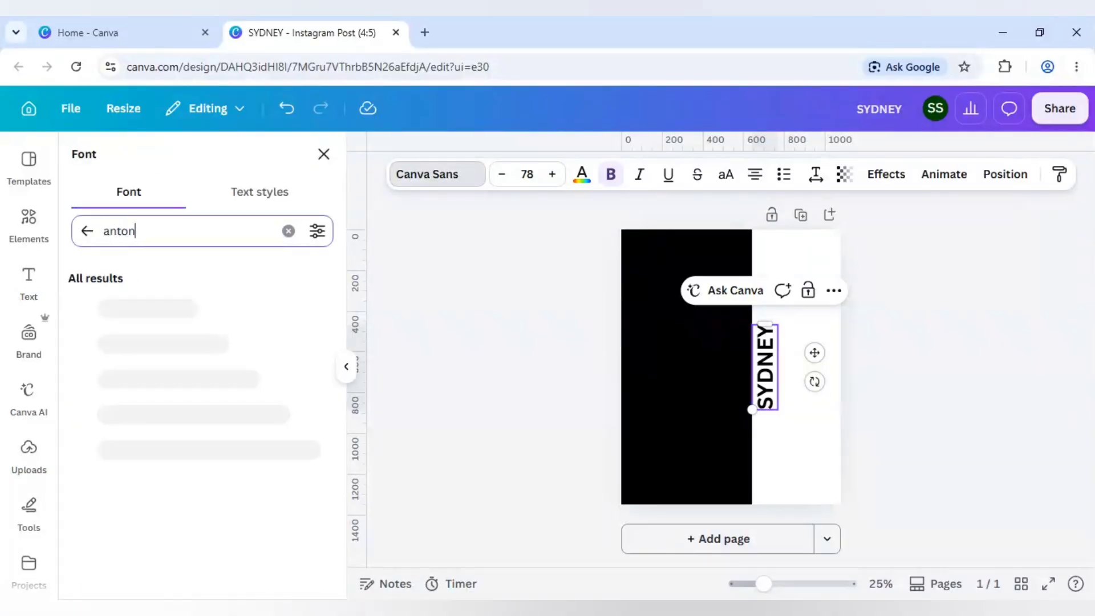
click(138, 311)
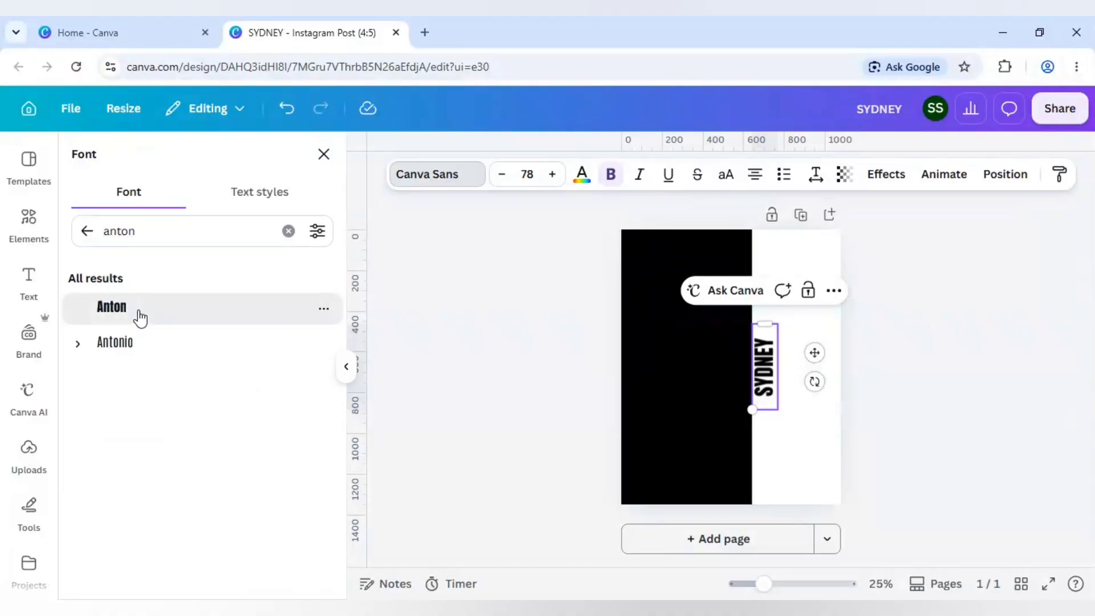
- Enlarge the SYDNEY heading to font size 348 and place it down the page, overlapping the black rectangle's right edge
drag(748, 417, 713, 539)
click(692, 392)
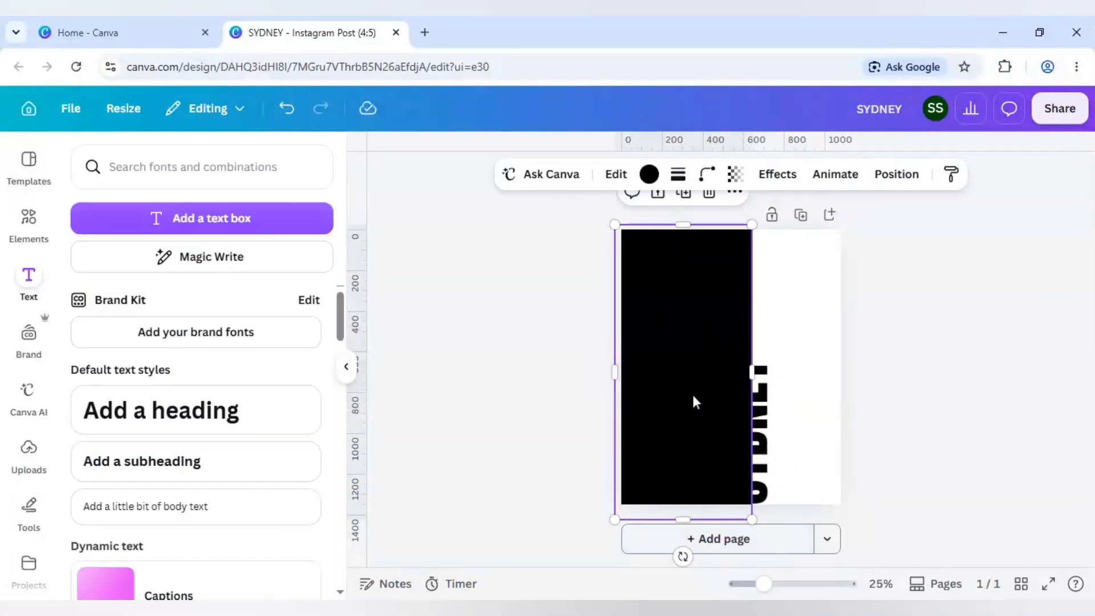
click(761, 416)
drag(778, 325, 975, 203)
drag(806, 351, 796, 363)
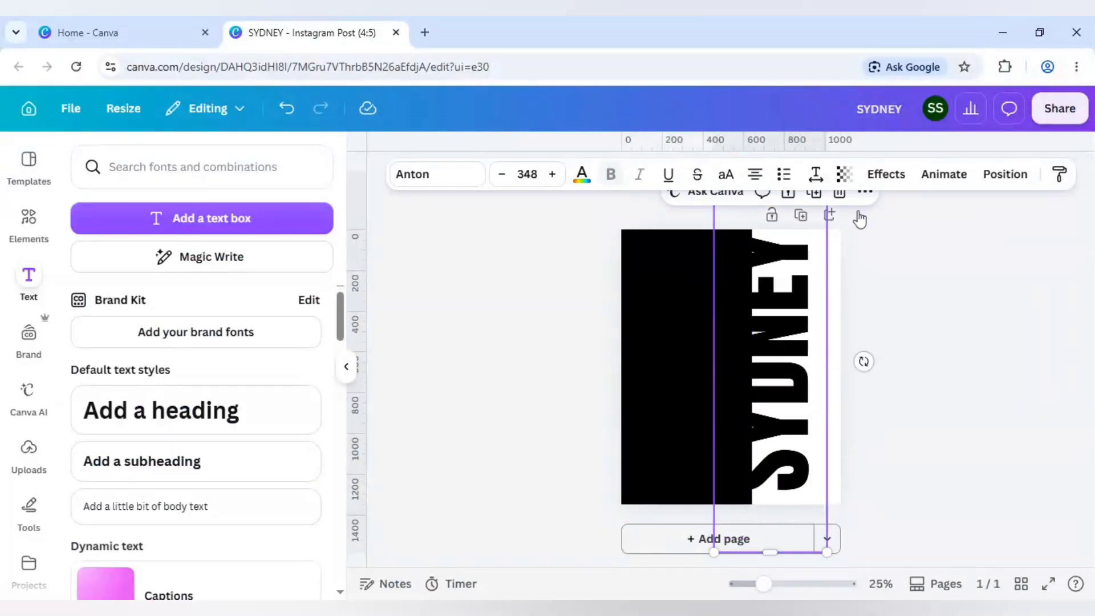
- Apply an Outline effect to the SYDNEY heading in white with a thickness of 75
click(885, 174)
click(111, 325)
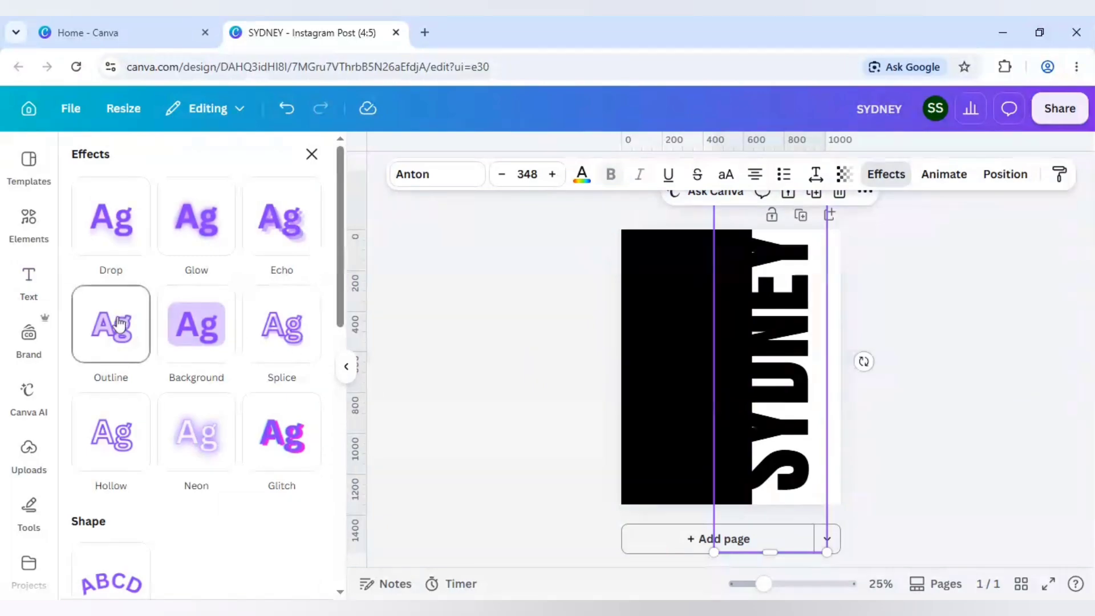
click(308, 468)
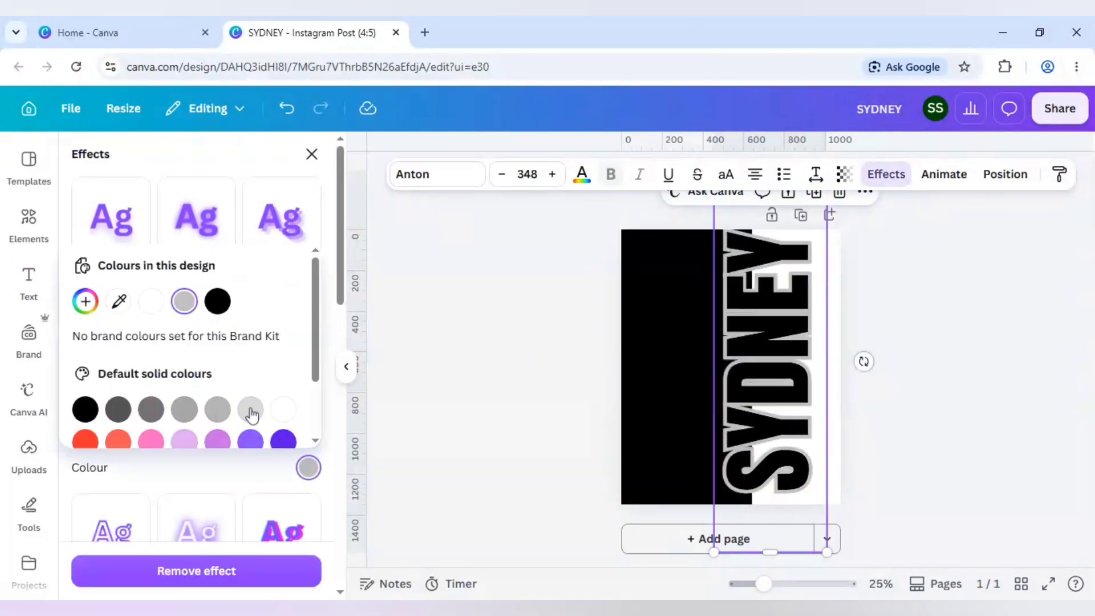
click(284, 409)
click(268, 481)
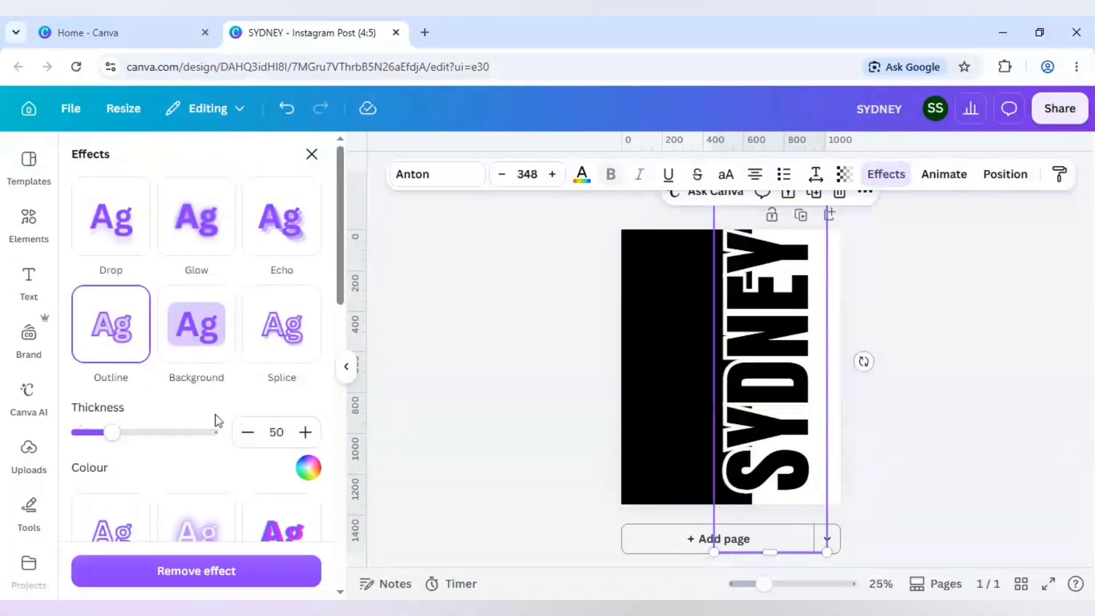
drag(114, 432, 128, 434)
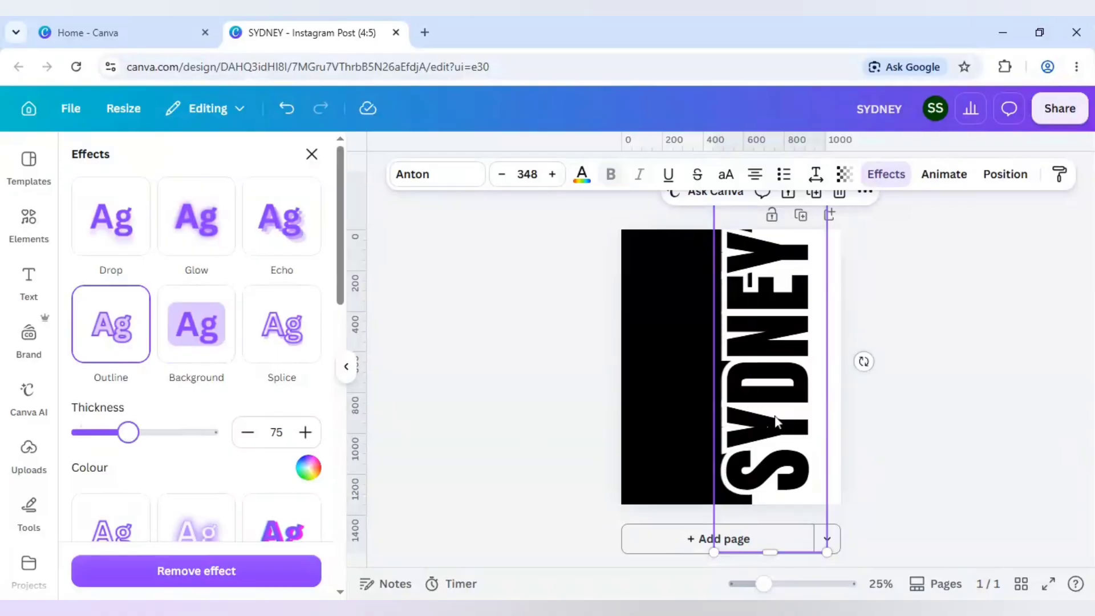
- Move the SYDNEY heading toward the page's right side so its white outline just cuts into the black rectangle's edge
drag(776, 421, 779, 422)
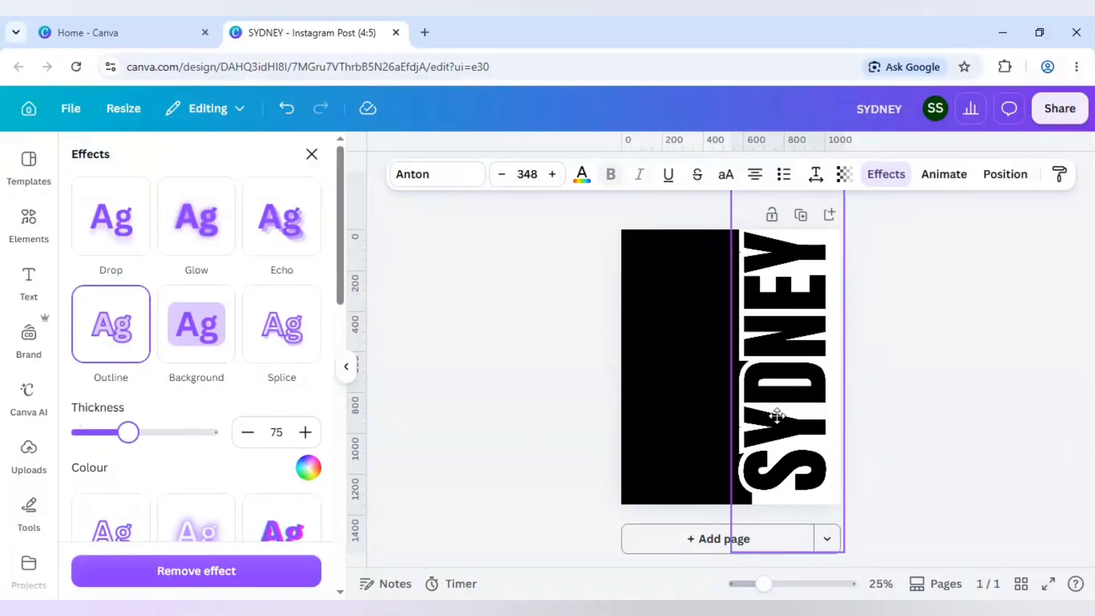
drag(780, 416, 779, 417)
click(930, 439)
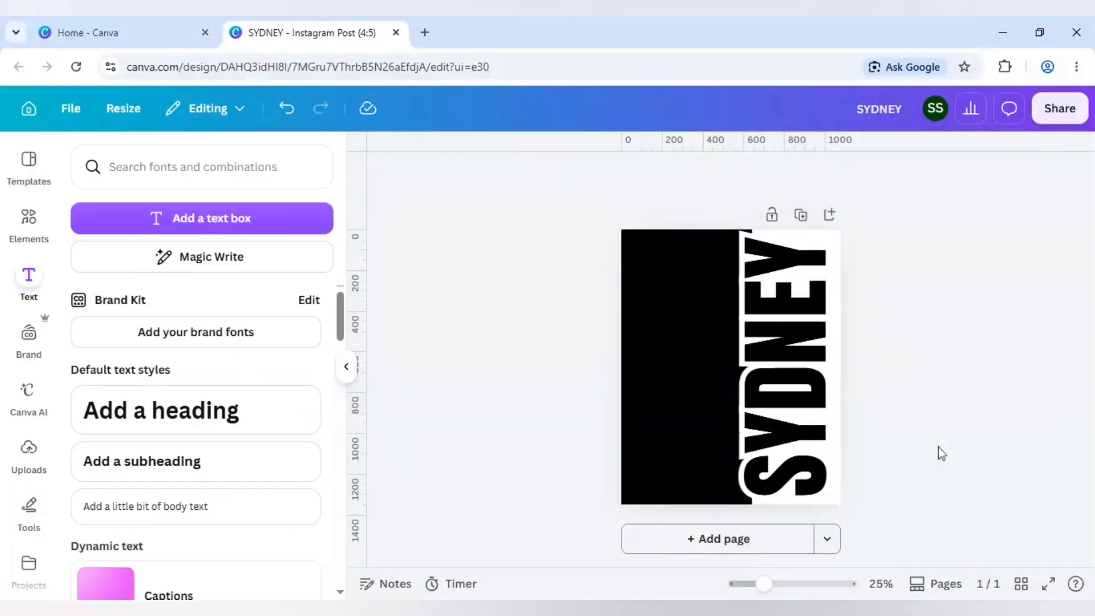
click(826, 370)
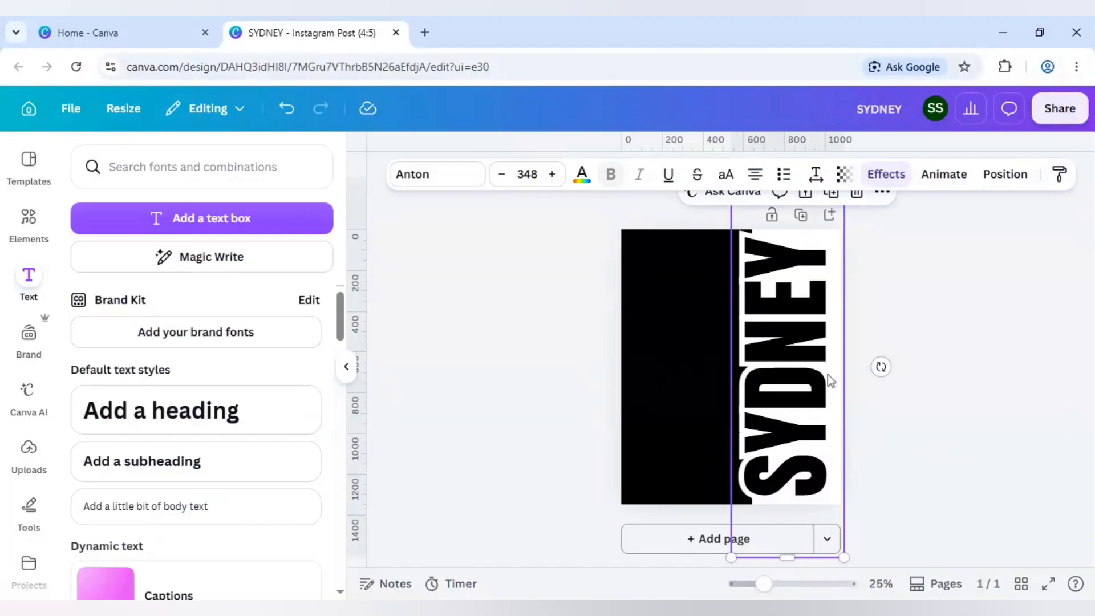
key(Right)
key(Right)
key(Right)
key(Right)
key(Right)
key(Right)
key(Right)
key(Right)
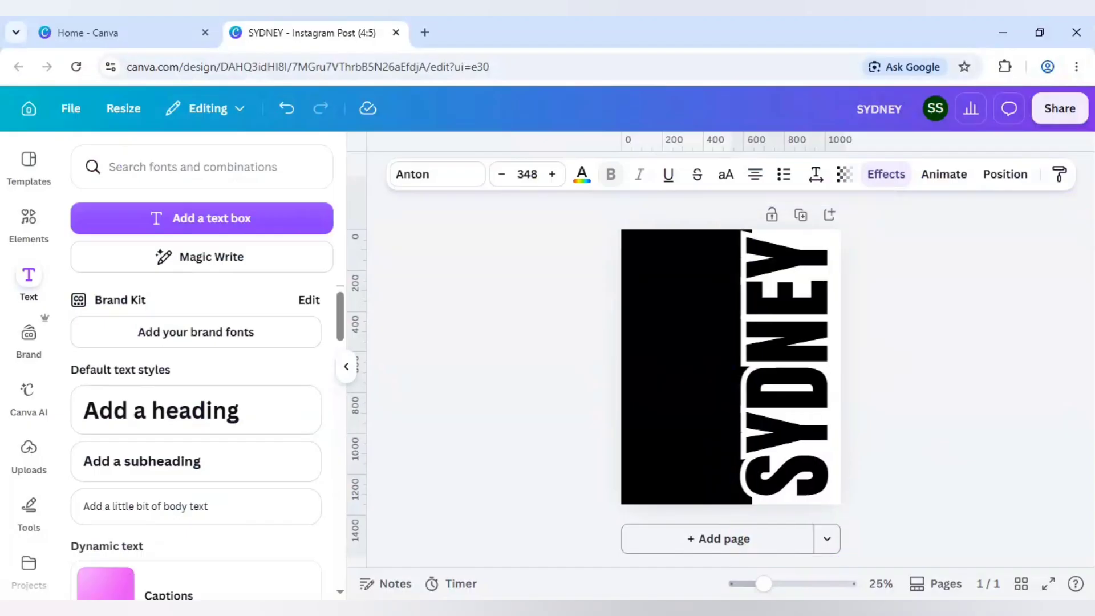
key(Right)
key(Right)
key(Right)
key(Right)
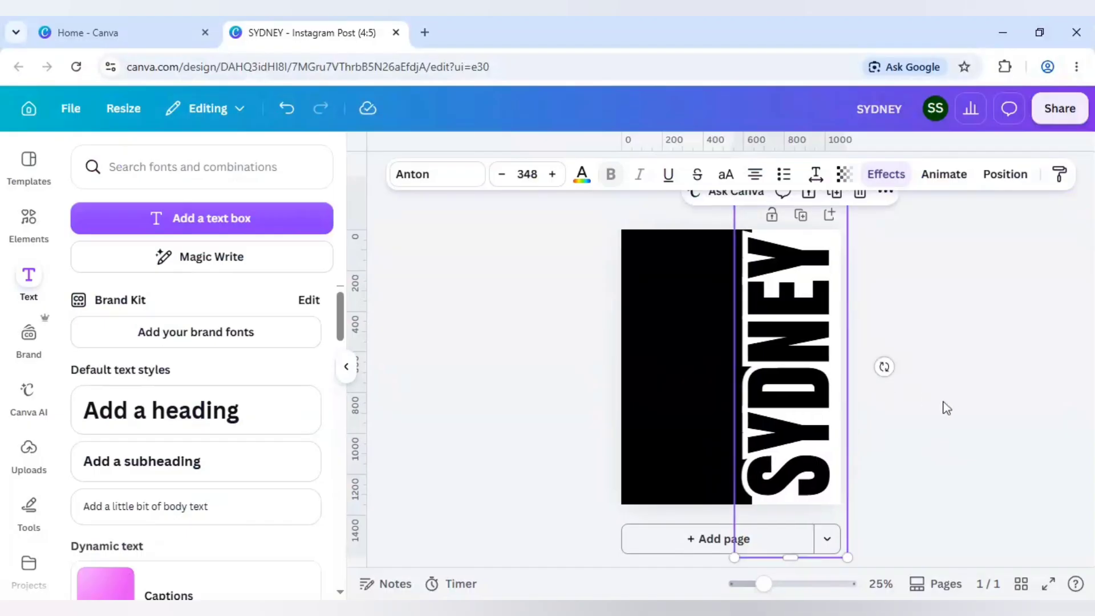
click(949, 409)
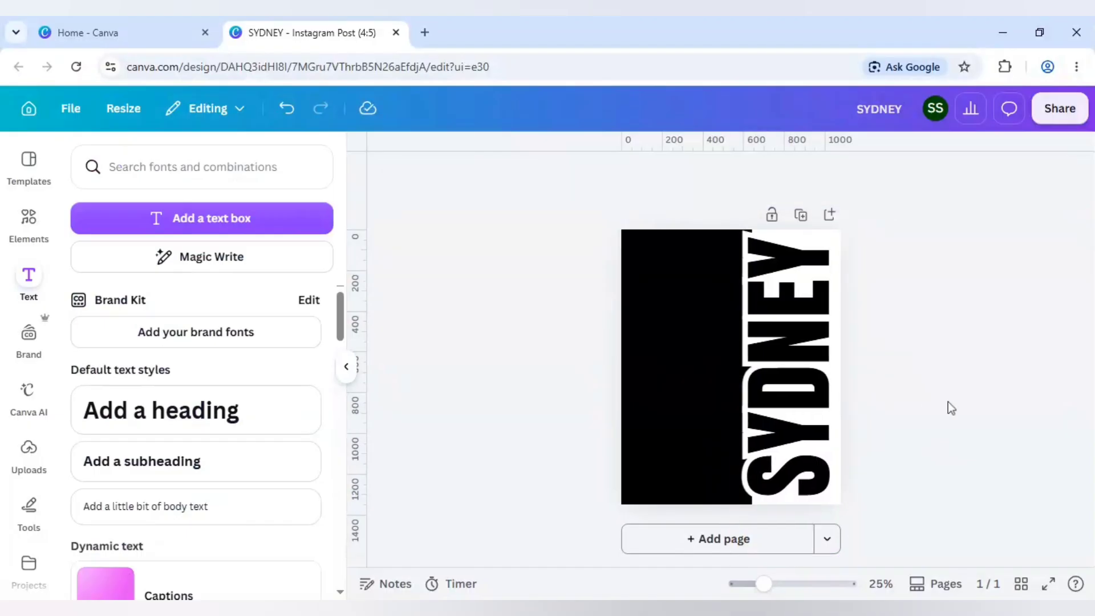
- Add the recently used portrait photo of the Sydney Opera House, shift it slightly past the page's left edge and enlarge it slightly
click(27, 223)
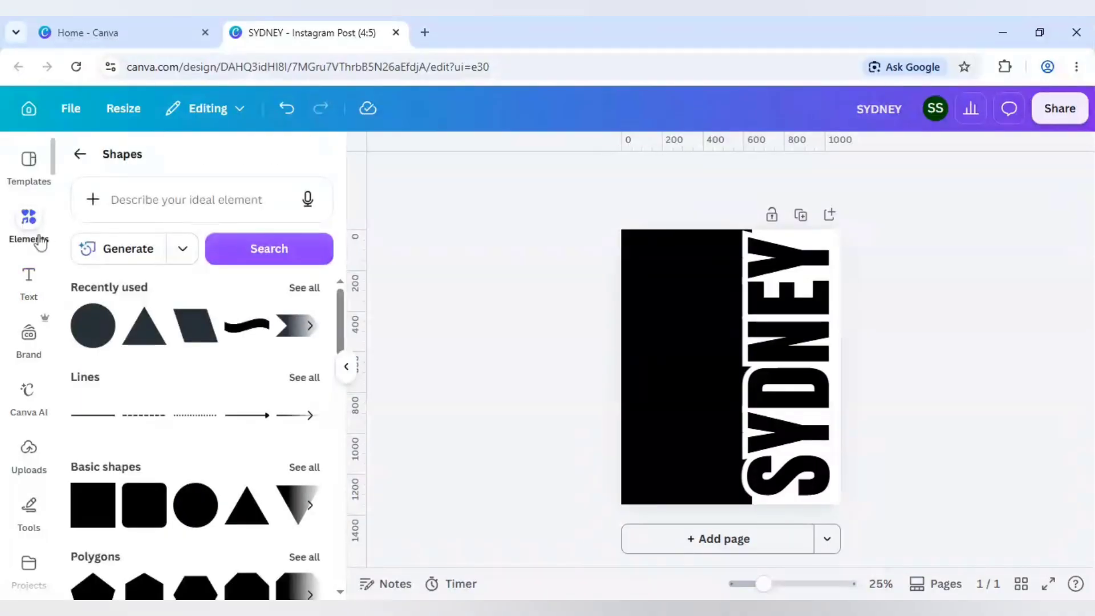
click(80, 154)
mouse_move(213, 304)
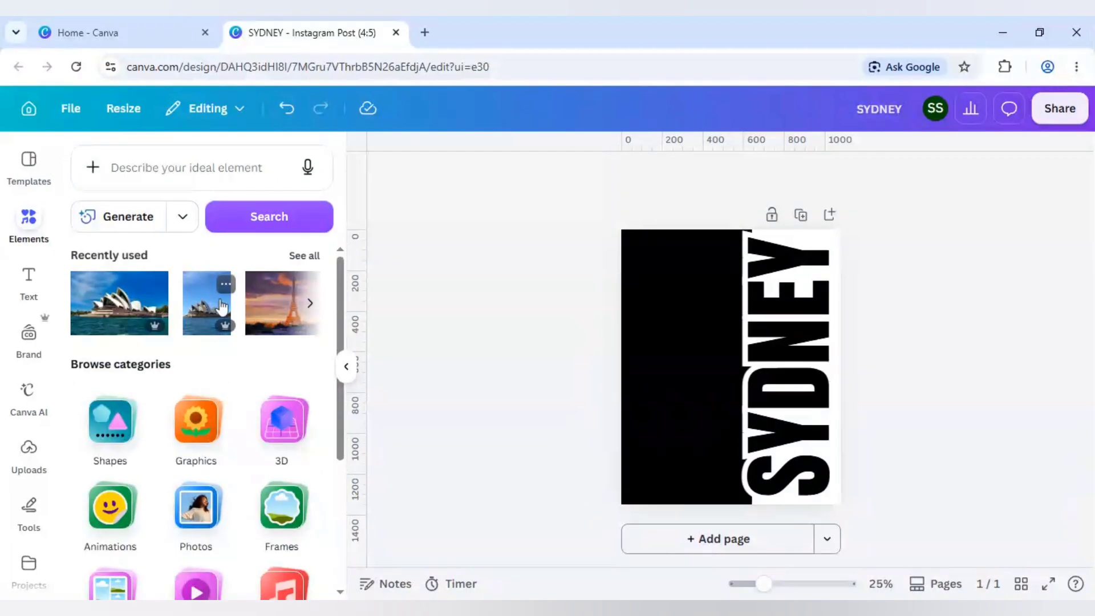
click(228, 287)
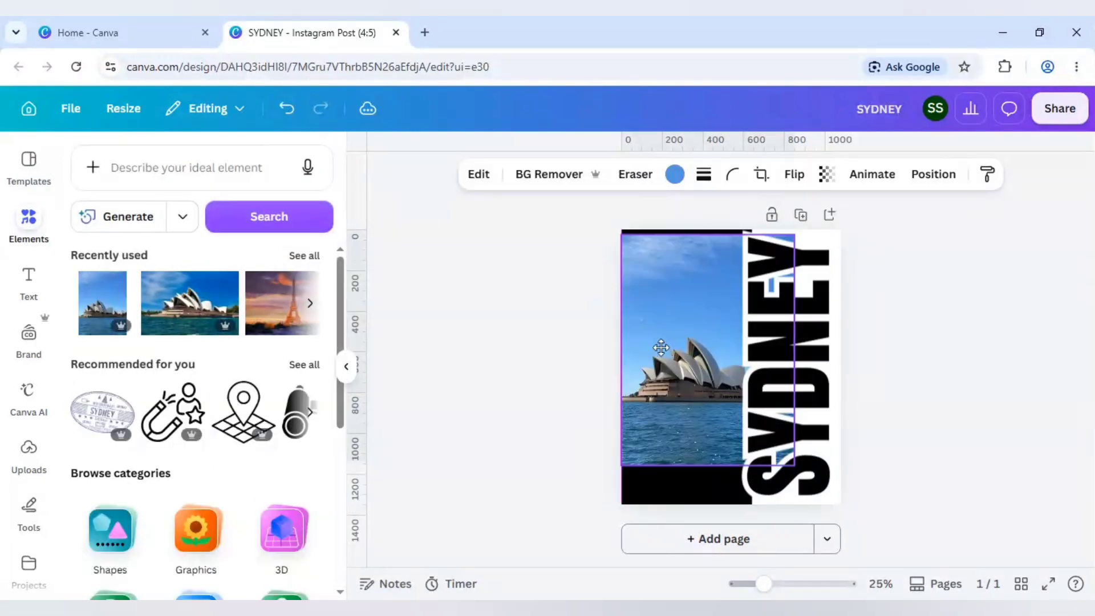
drag(662, 347, 651, 348)
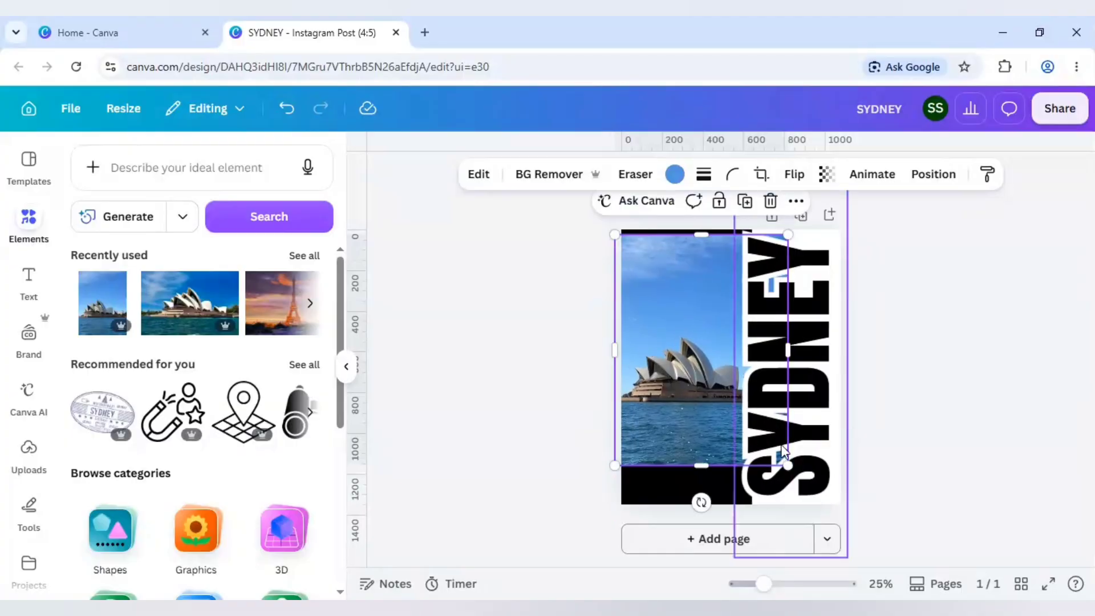
mouse_move(788, 465)
mouse_down()
mouse_move(779, 456)
mouse_move(792, 469)
mouse_up()
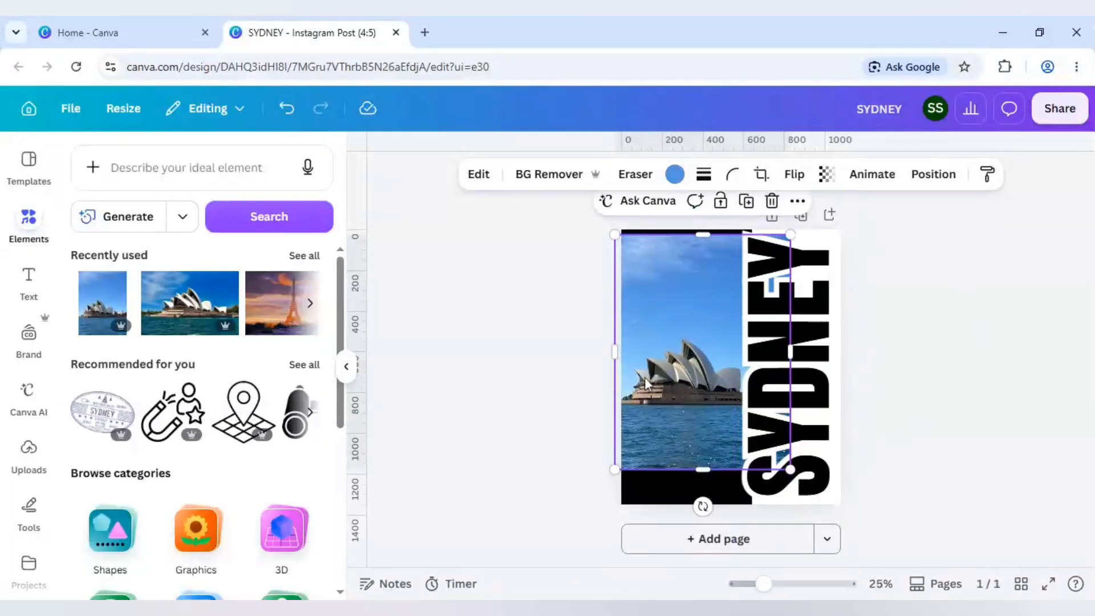
- Cut the Opera House photo from the first page and paste it onto a new second page
key(Delete)
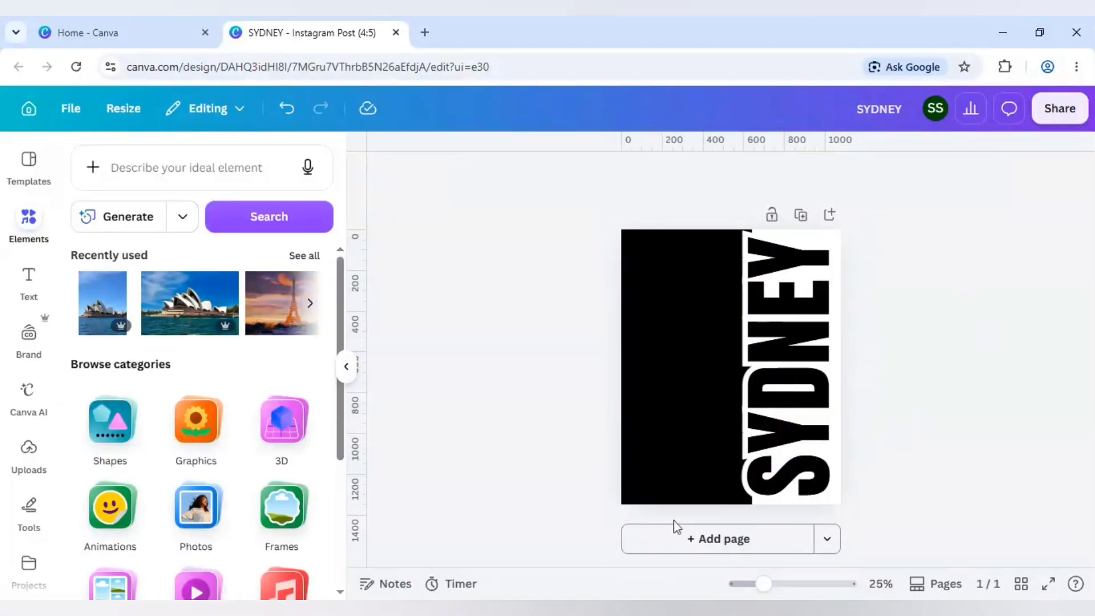
click(714, 537)
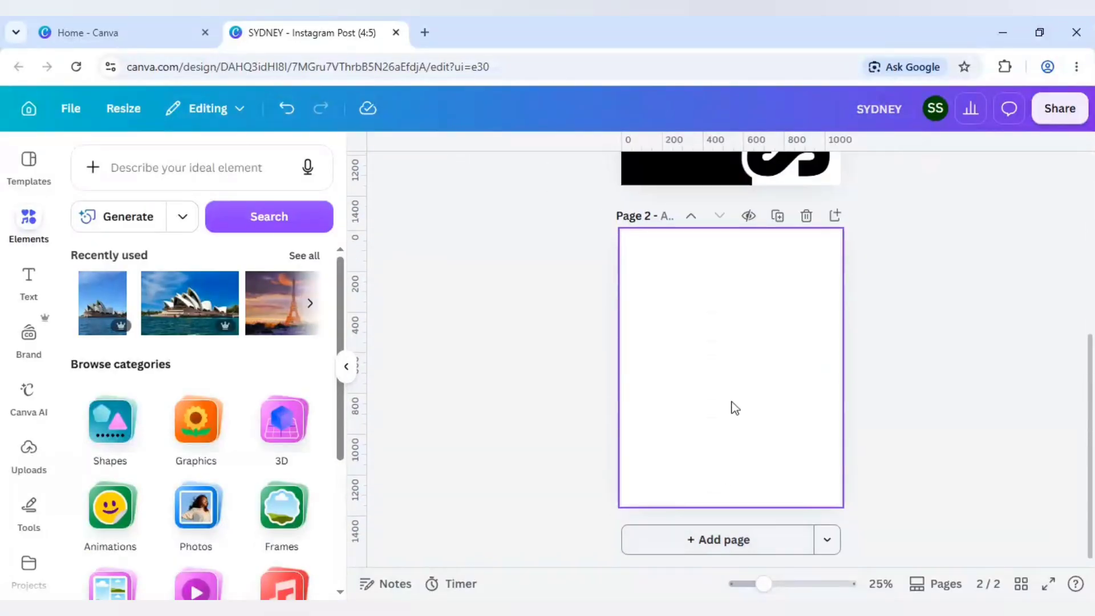
key(ctrl+v)
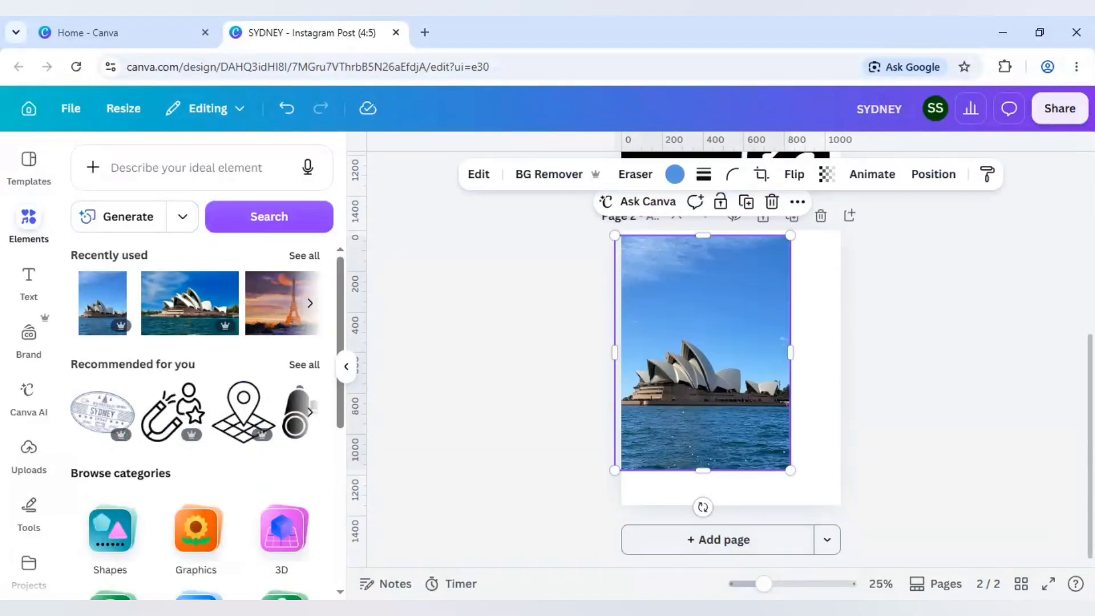
- Nudge the Opera House photo further left, beyond the second page's left edge
key(Left)
key(Left)
key(Left)
key(Left)
key(Left)
key(Left)
key(Left)
key(Left)
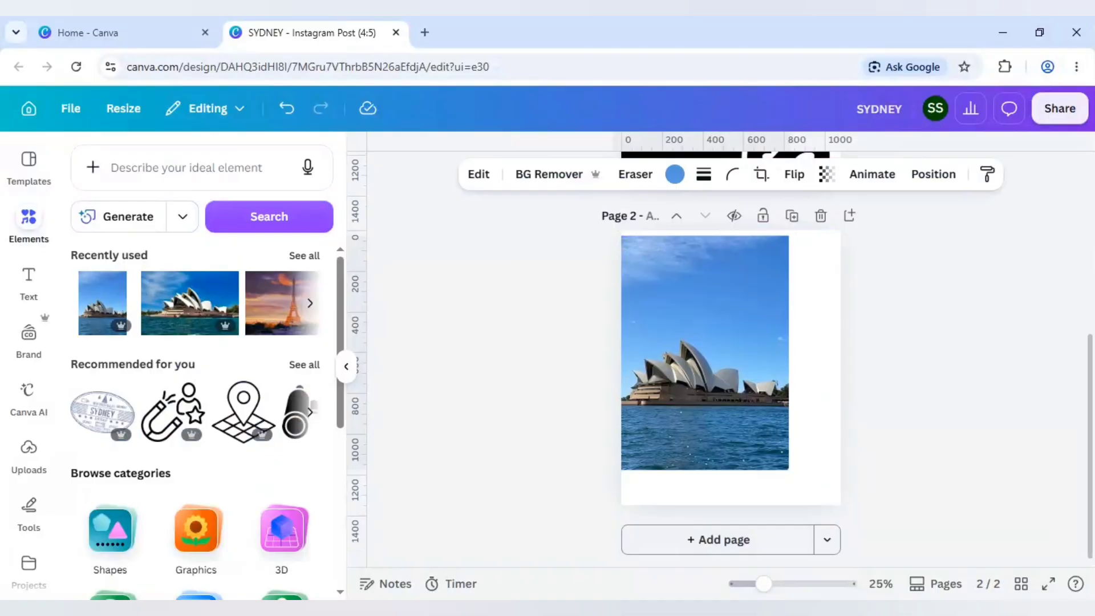
key(Left)
key(Left)
key(Left)
key(Left)
key(Left)
key(Left)
key(Left)
key(Left)
key(Left)
key(Left)
key(Left)
key(Left)
key(Left)
key(Left)
key(Left)
key(Left)
key(Left)
key(Left)
key(Left)
key(Left)
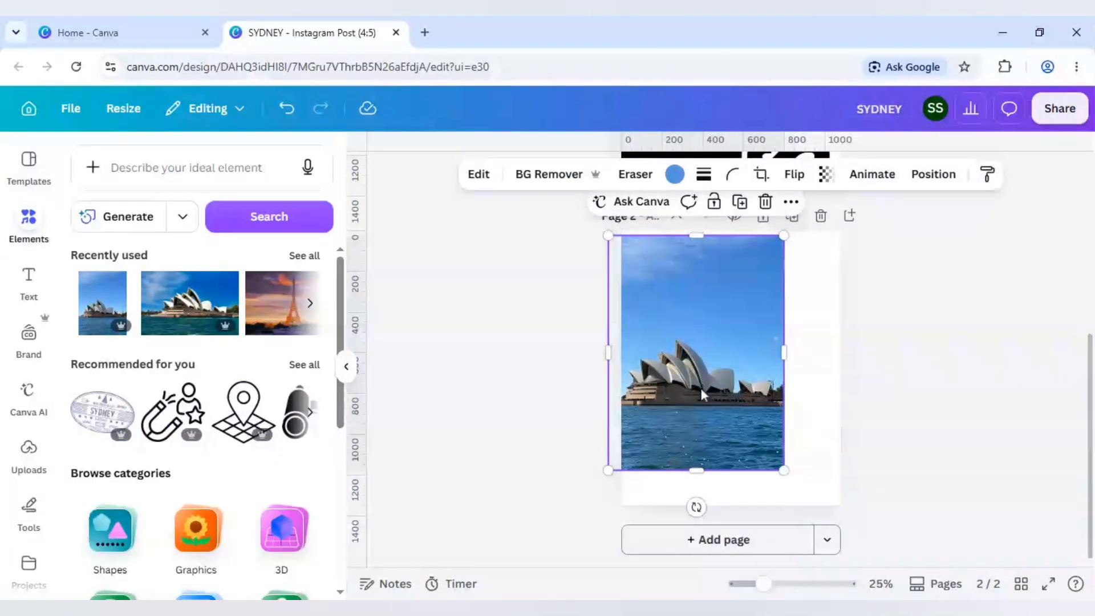
- Use Magic Expand with the Whole Page size on the Opera House photo and keep the fourth generated result
click(478, 175)
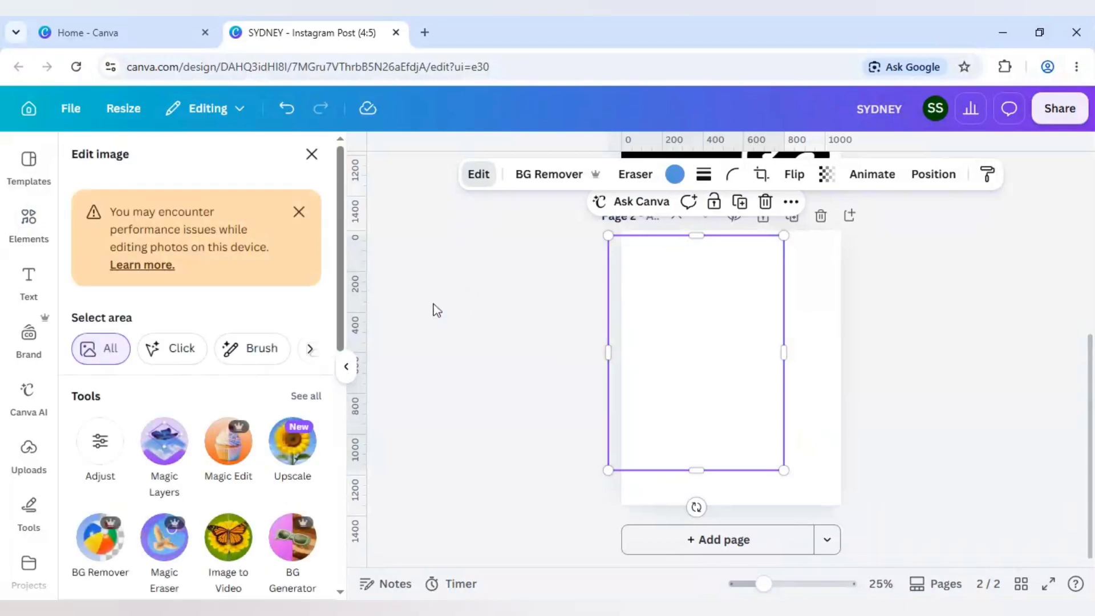
click(305, 398)
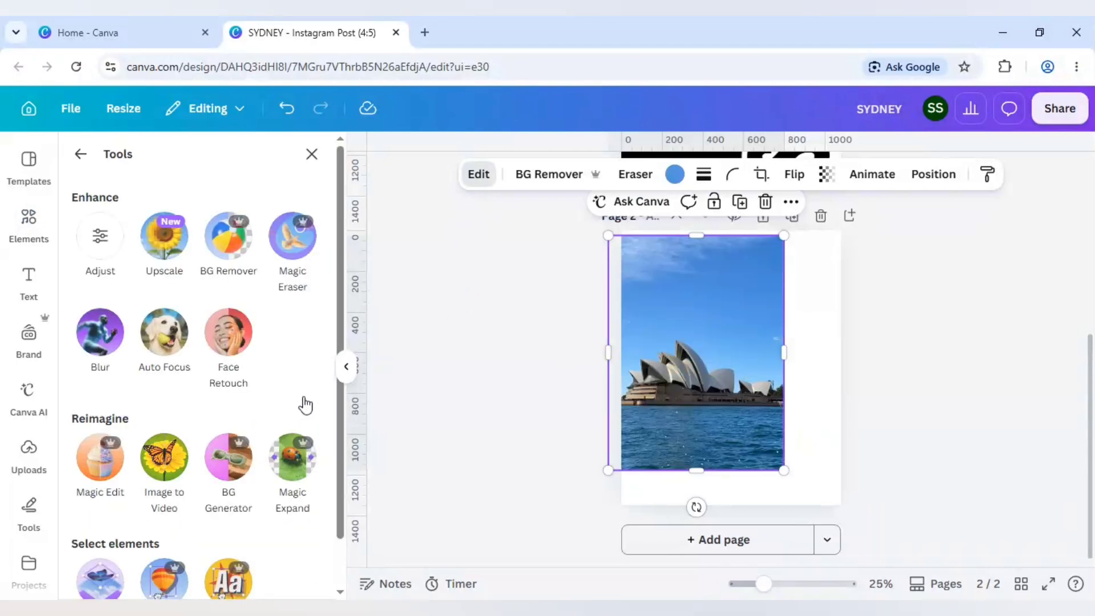
click(287, 471)
click(215, 314)
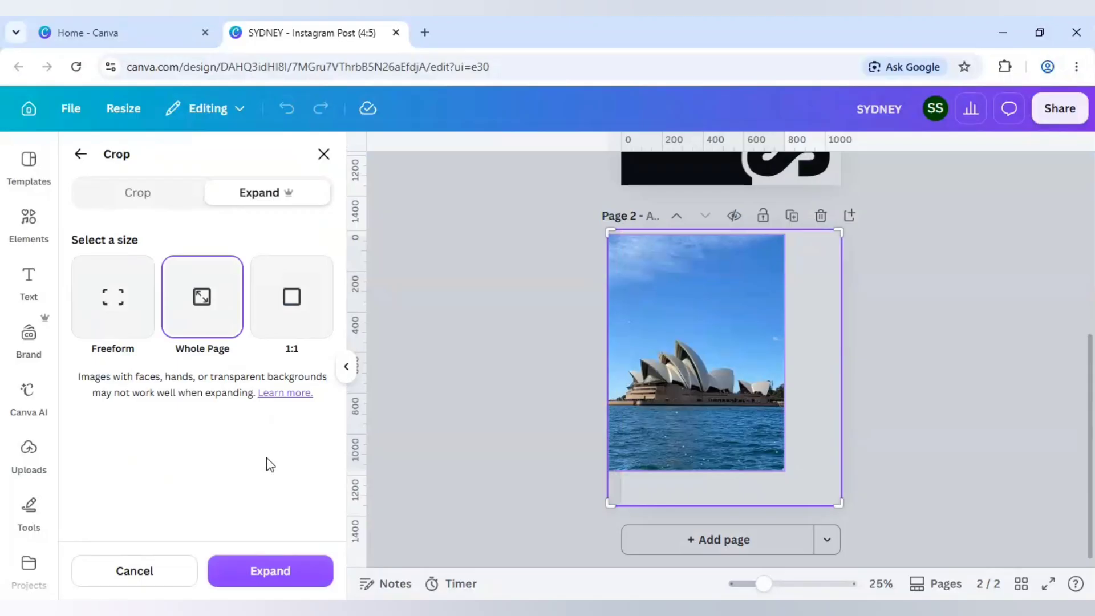
click(290, 570)
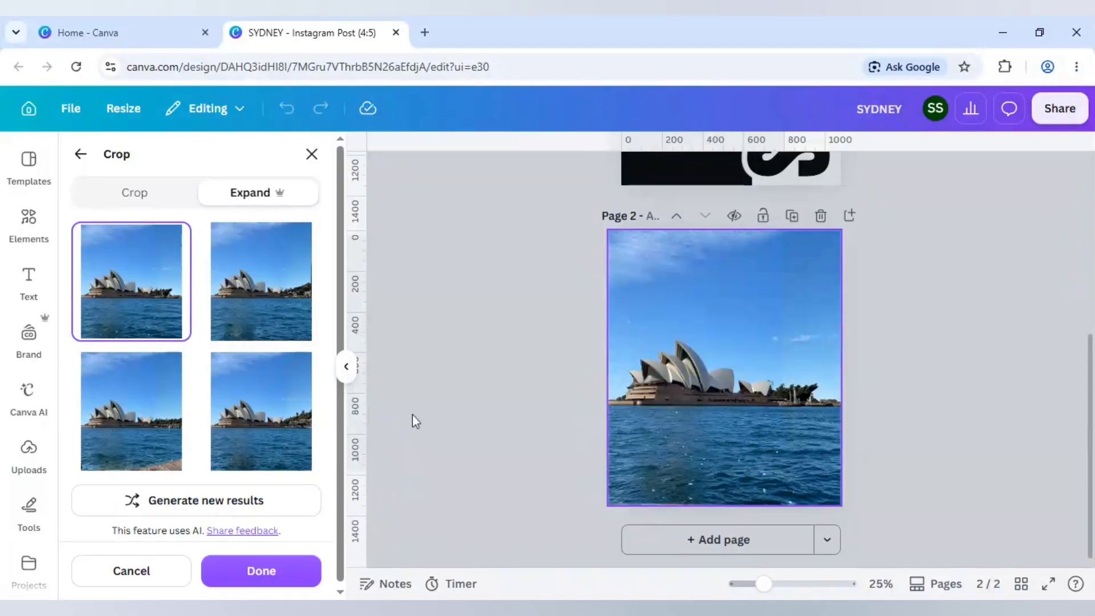
click(271, 435)
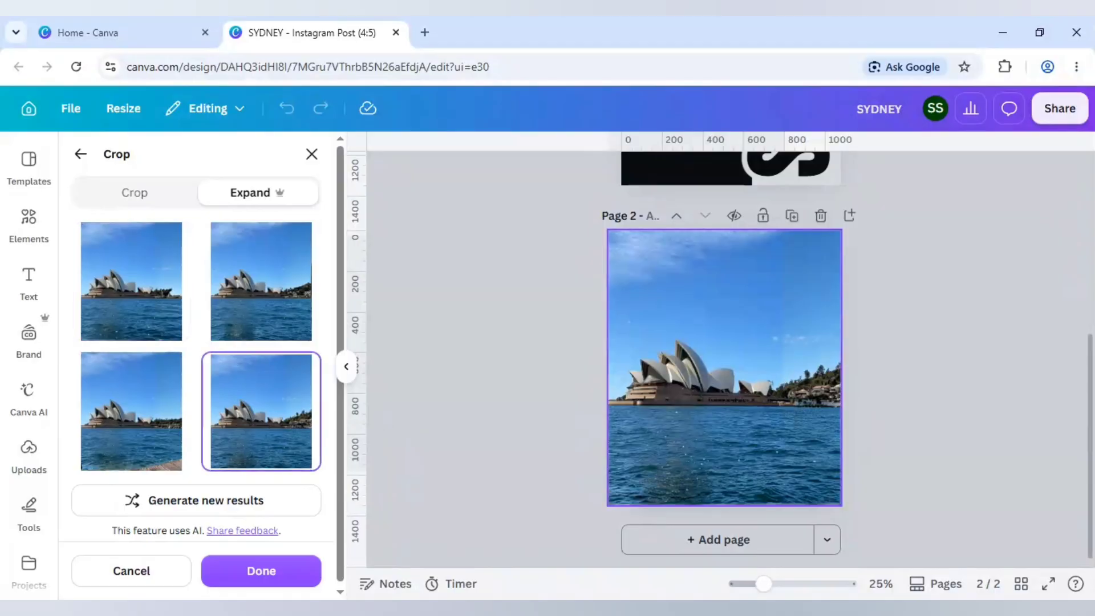
click(281, 577)
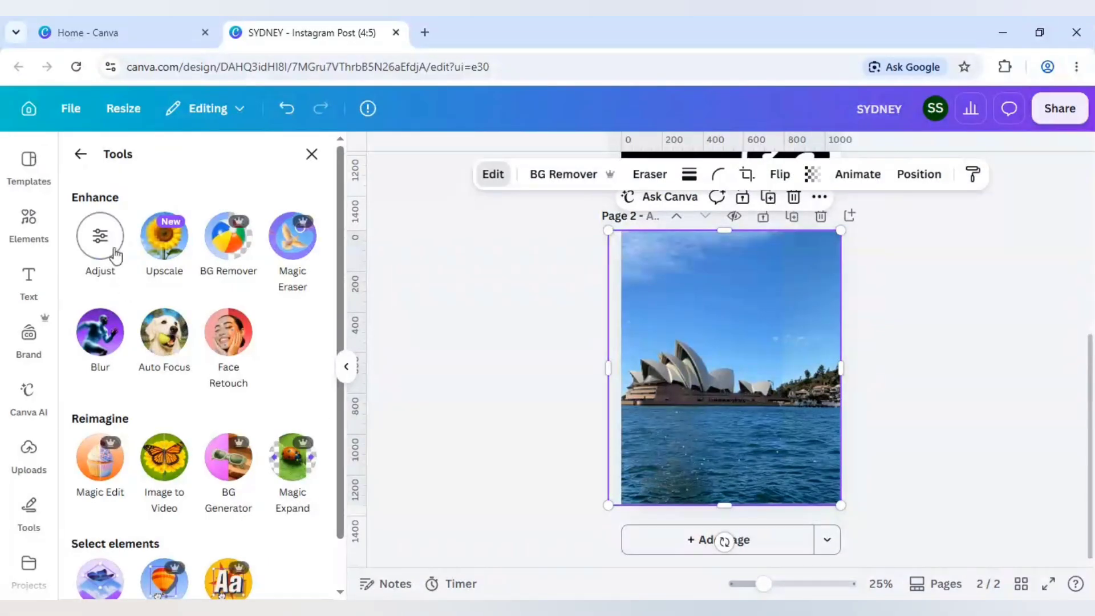
- Adjust the expanded Opera House photo to a contrast of 41 and an overall saturation of 23
click(113, 251)
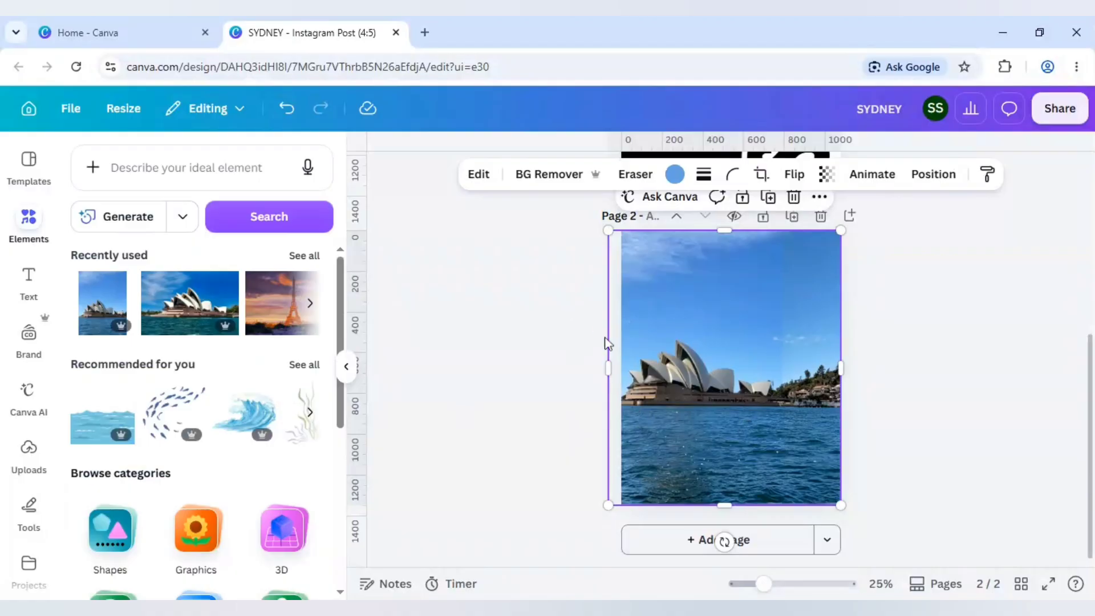
click(478, 174)
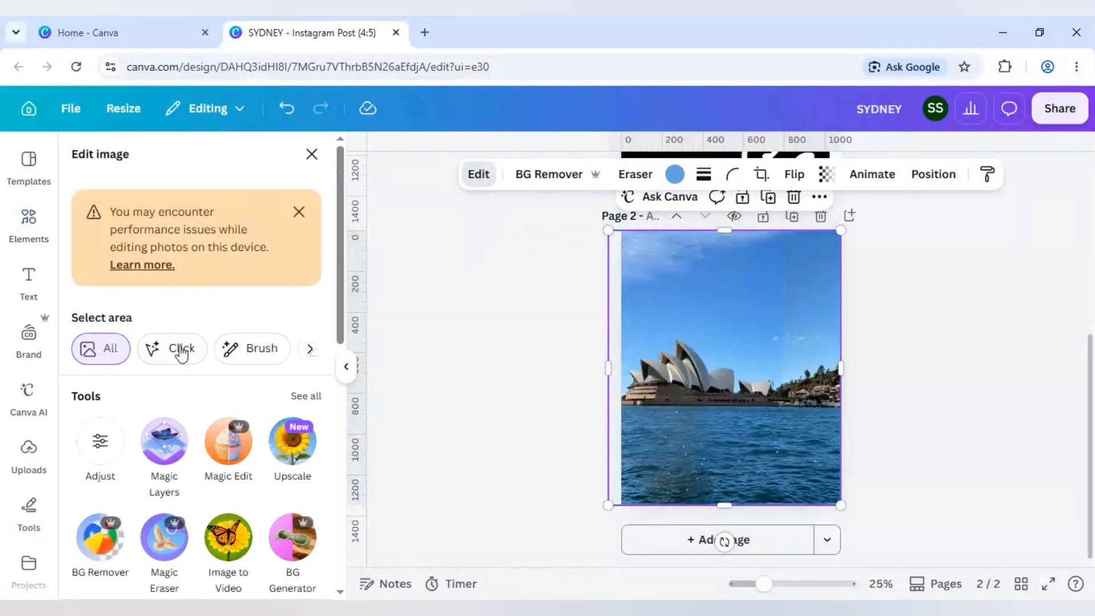
click(117, 439)
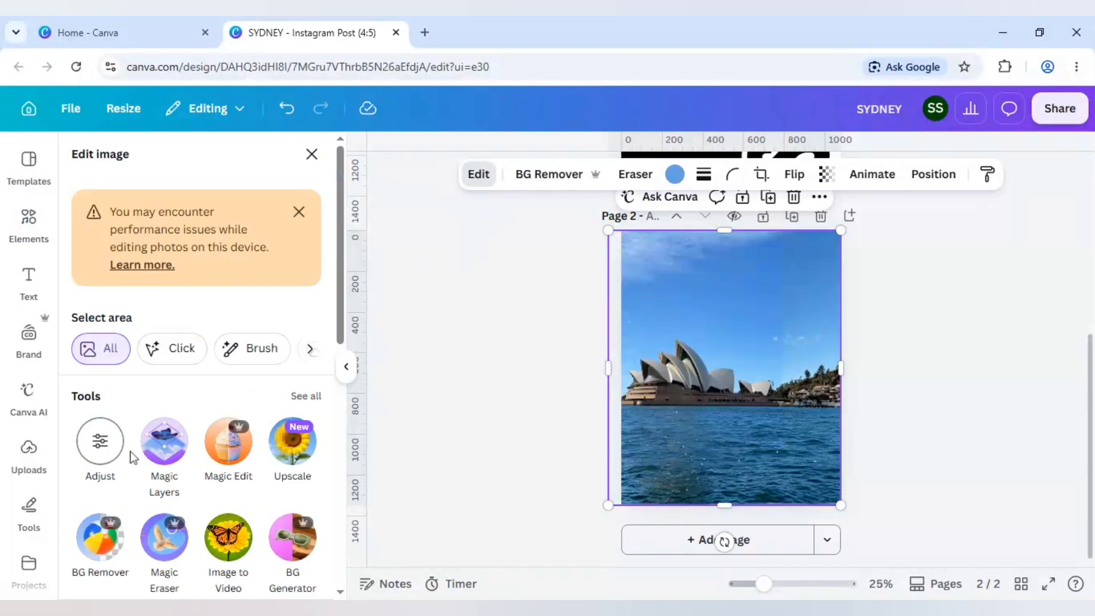
scroll(185, 442, down, 4)
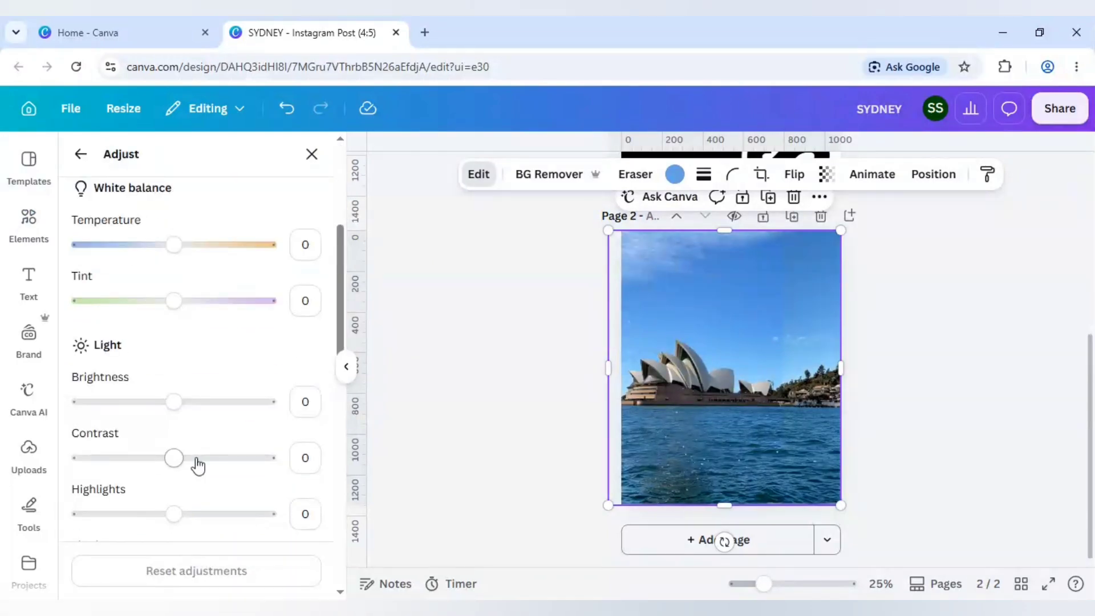
drag(198, 466, 213, 459)
scroll(239, 464, down, 2)
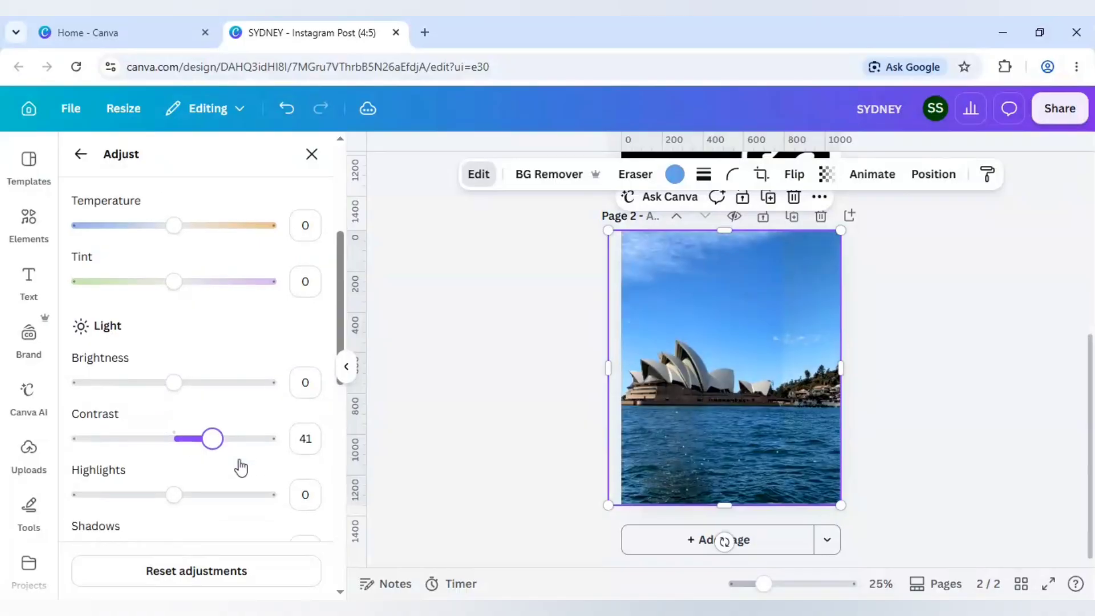
scroll(216, 464, down, 6)
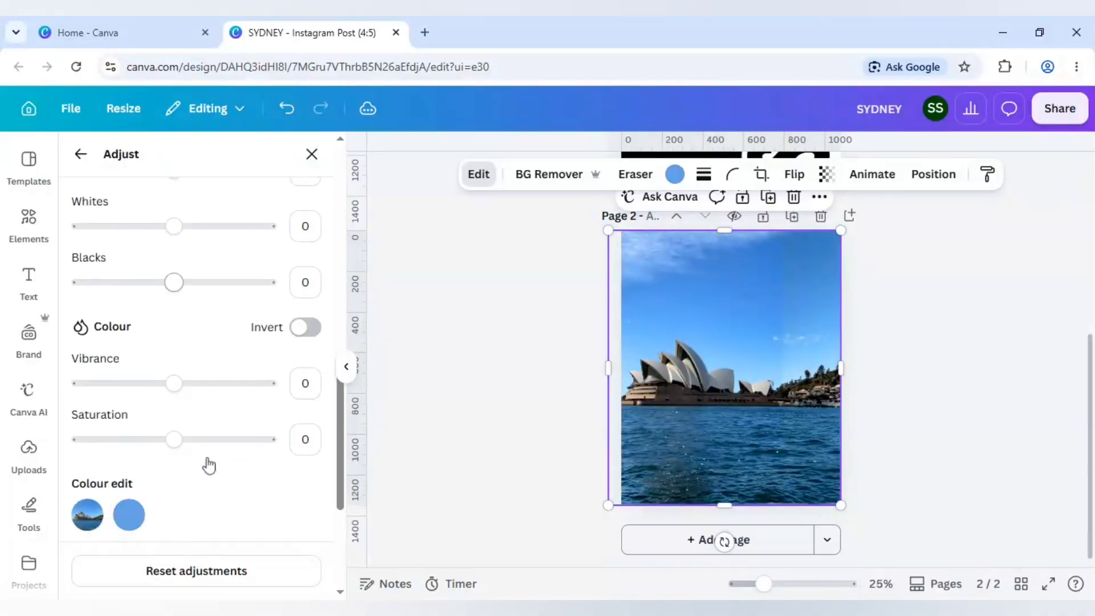
click(196, 438)
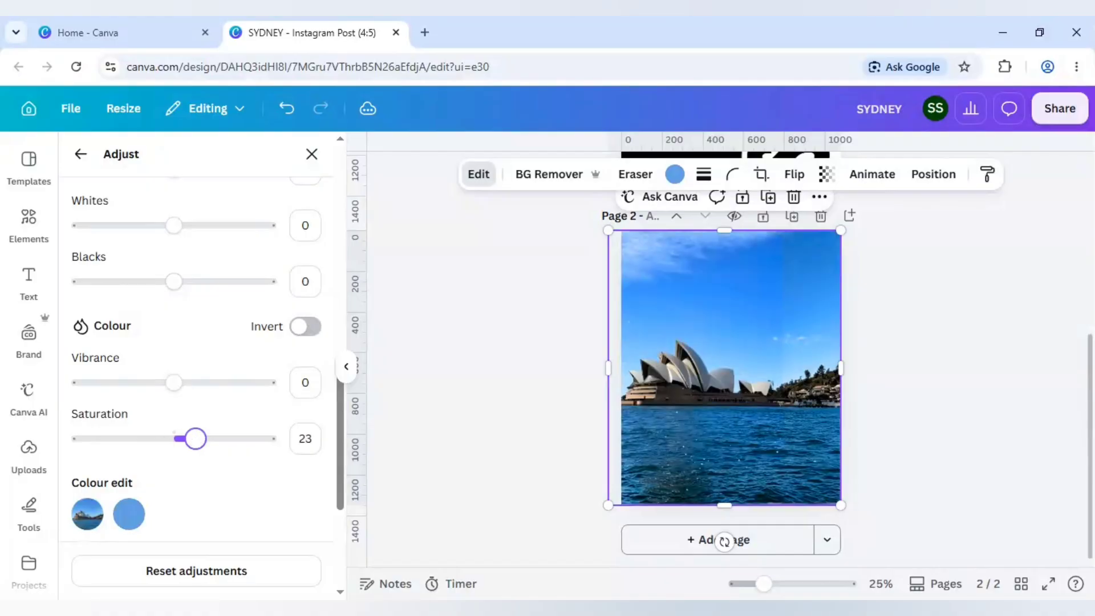
- Edit the photo's blue colour on its own, trying stronger values and settling on a saturation of 37
scroll(194, 457, down, 2)
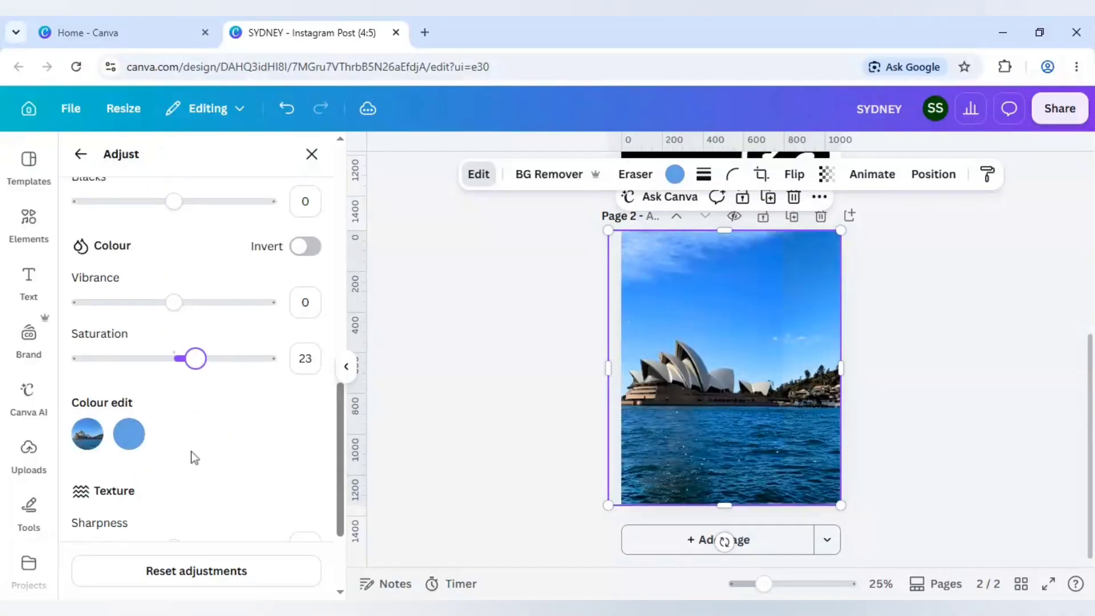
click(128, 435)
scroll(196, 454, down, 3)
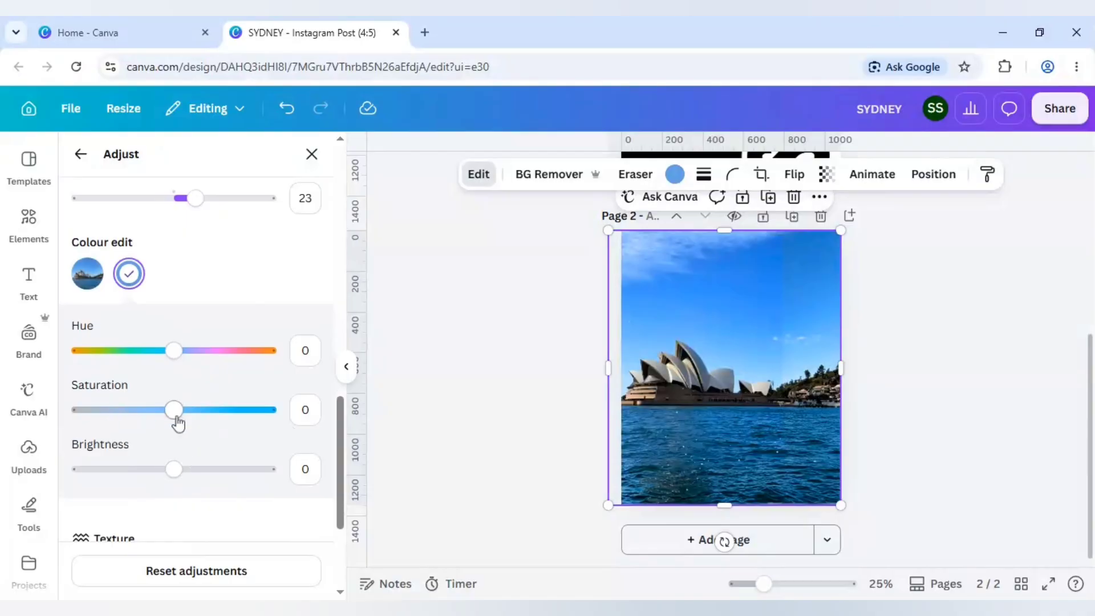
click(242, 412)
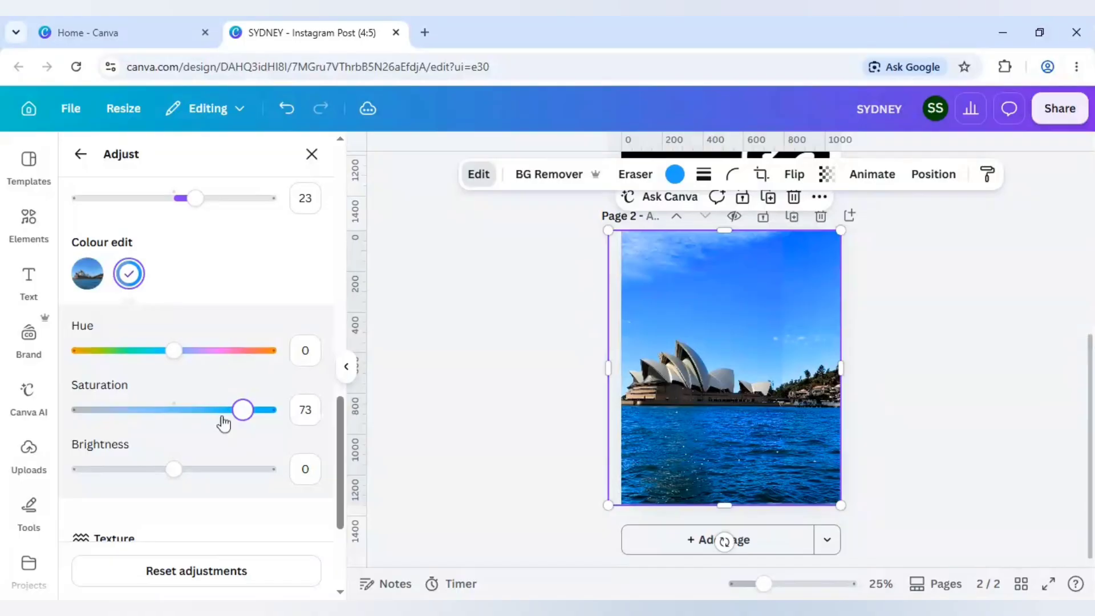
click(223, 420)
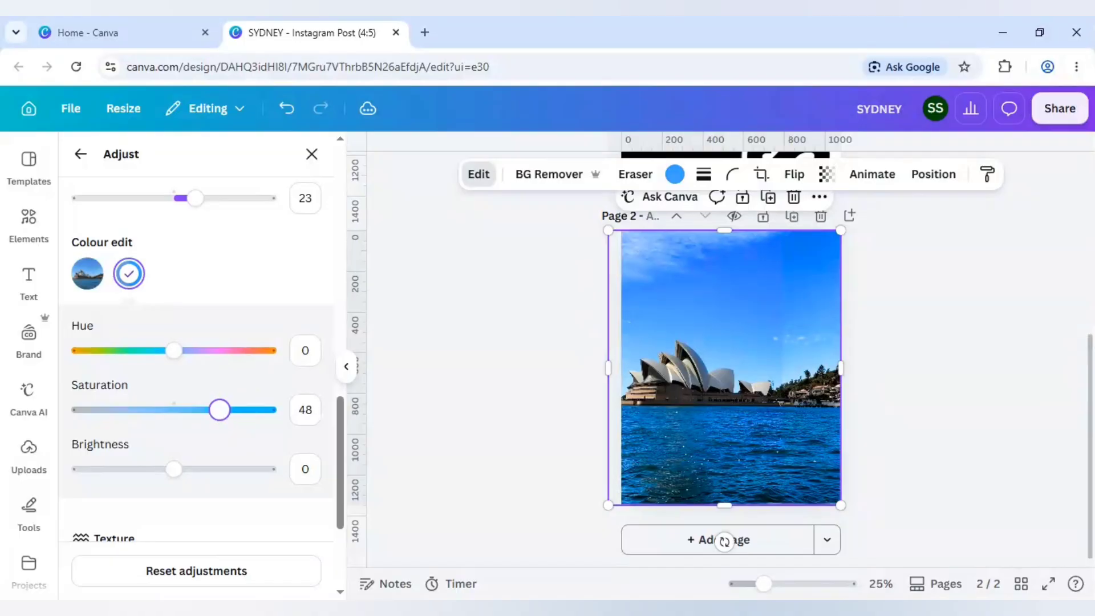
drag(220, 410, 174, 410)
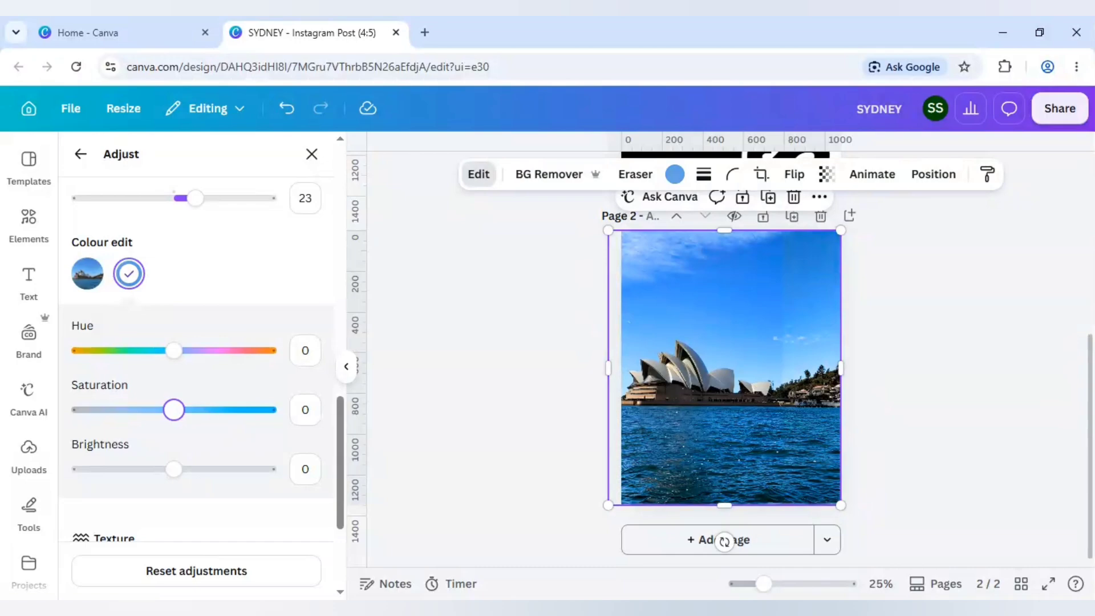
drag(174, 410, 210, 410)
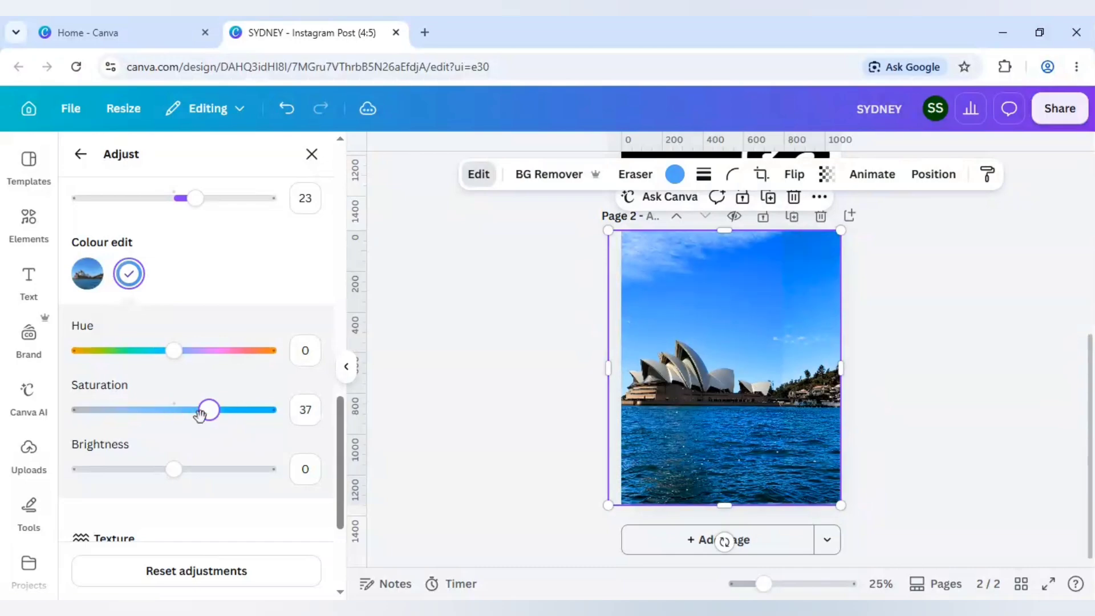
- Reduce the photo's overall saturation to 8 and deselect the photo
scroll(268, 296, up, 2)
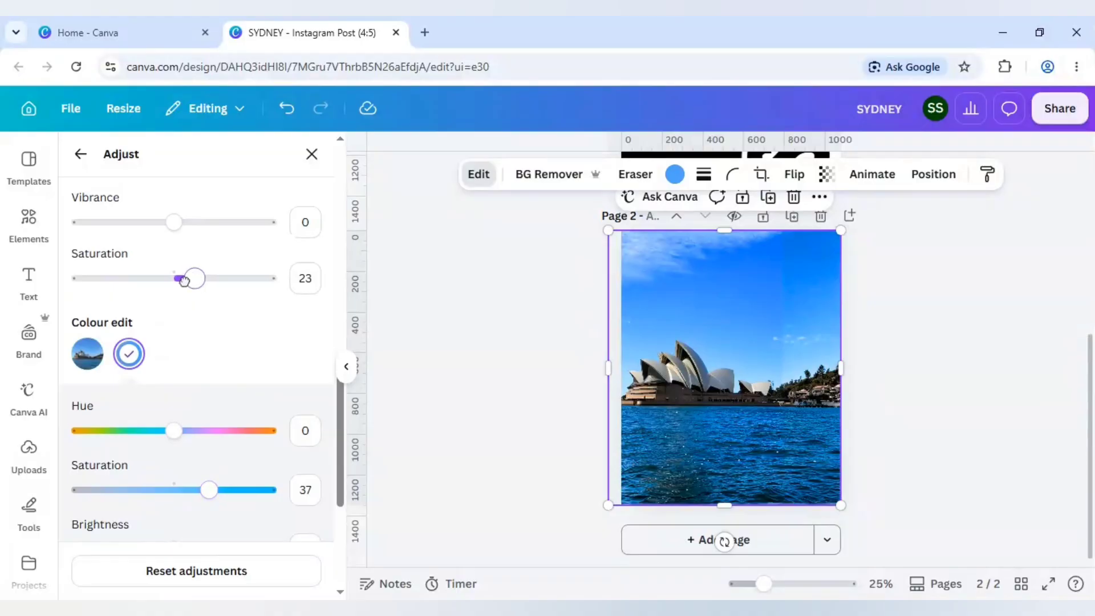
click(181, 280)
drag(182, 280, 178, 279)
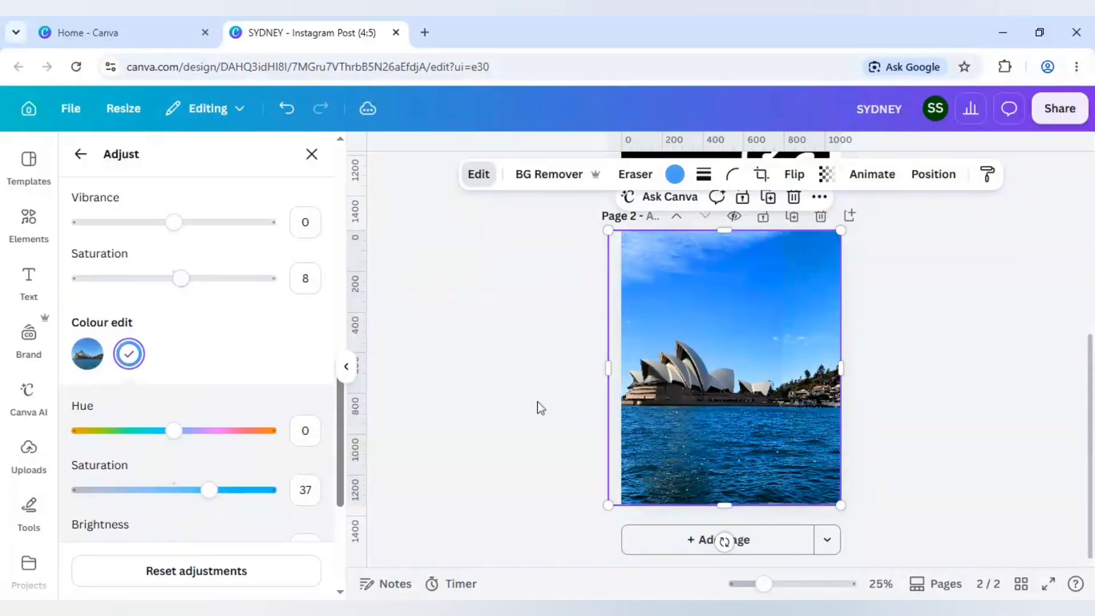
click(531, 398)
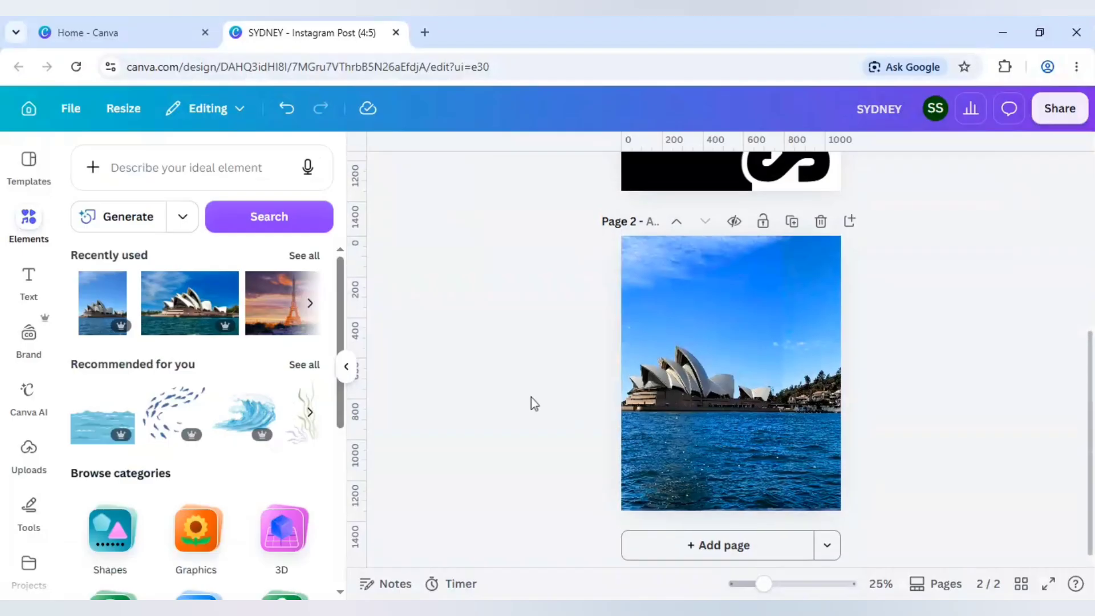
- Return to the first page, search the Canva apps for "shape cutout" and open the Shape Cutout app
scroll(706, 306, up, 4)
scroll(509, 360, up, 1)
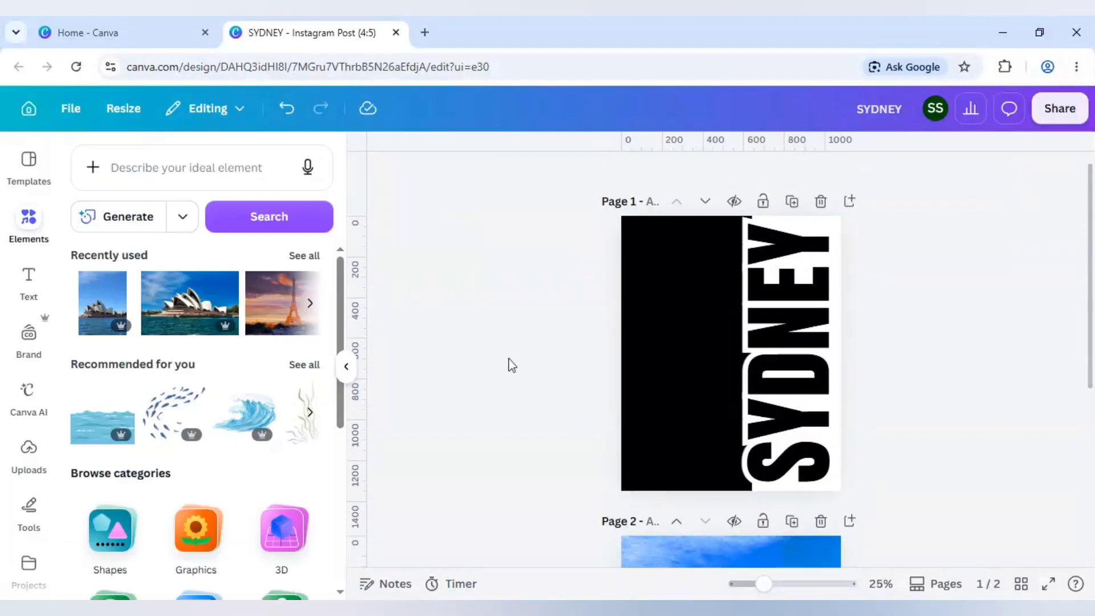
scroll(49, 478, down, 2)
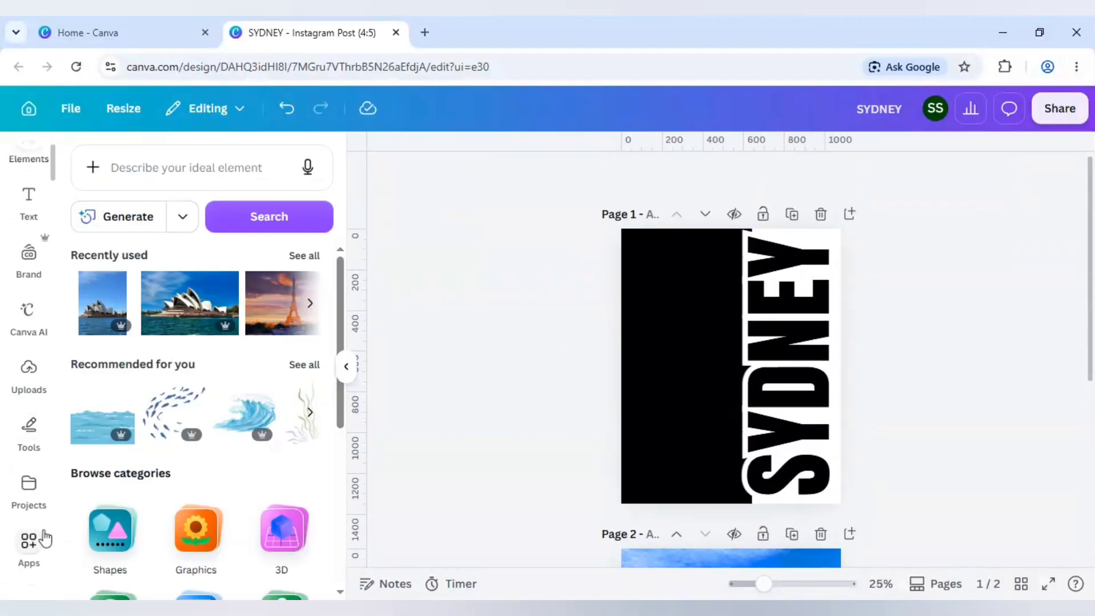
click(44, 538)
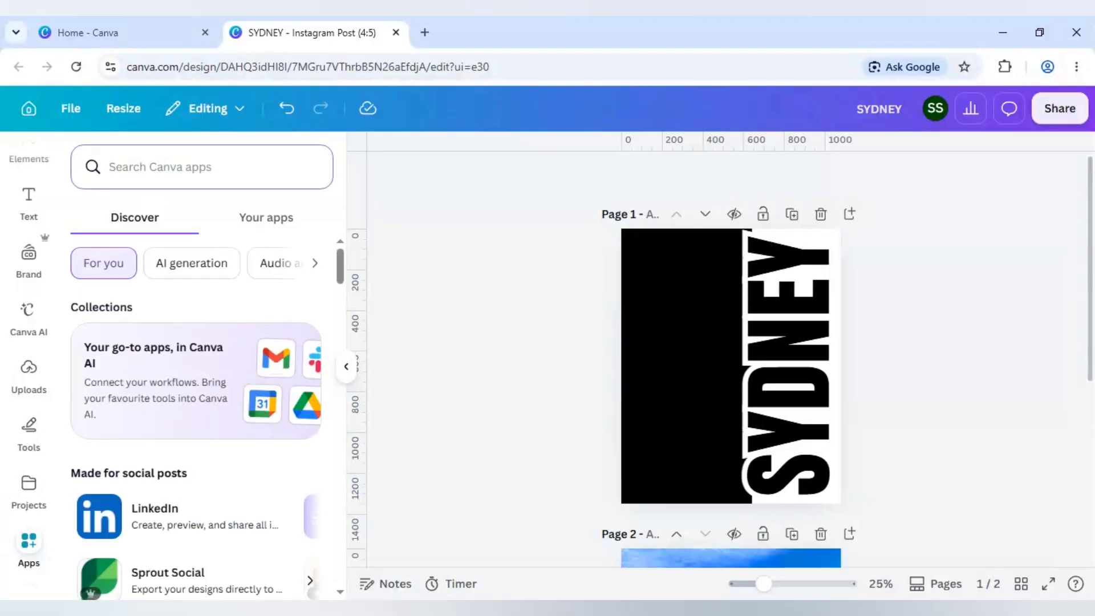
text(shape cu)
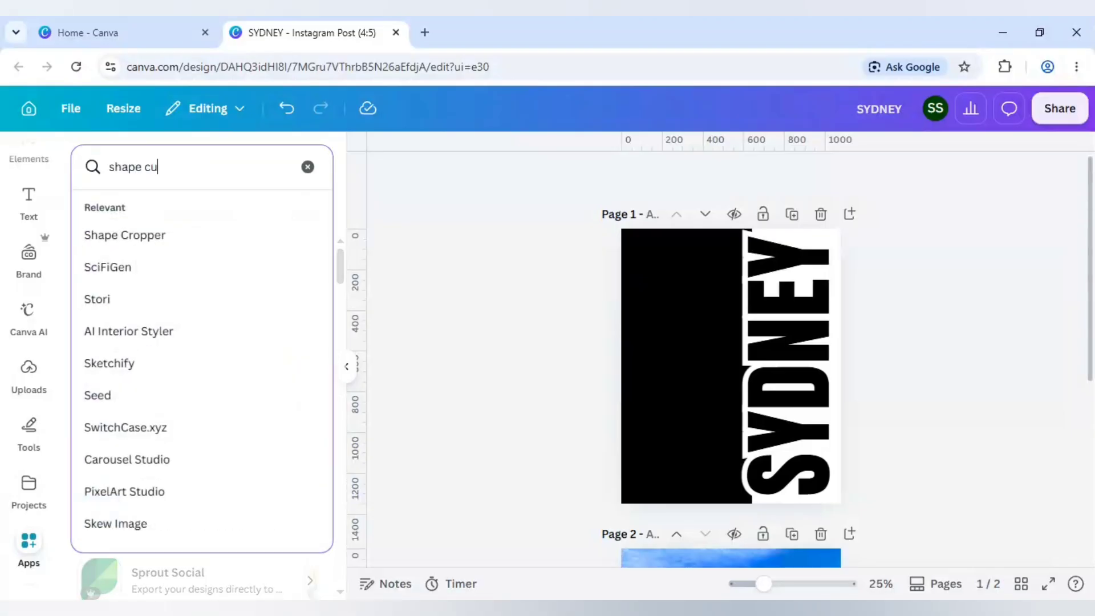
text(tout)
key(Return)
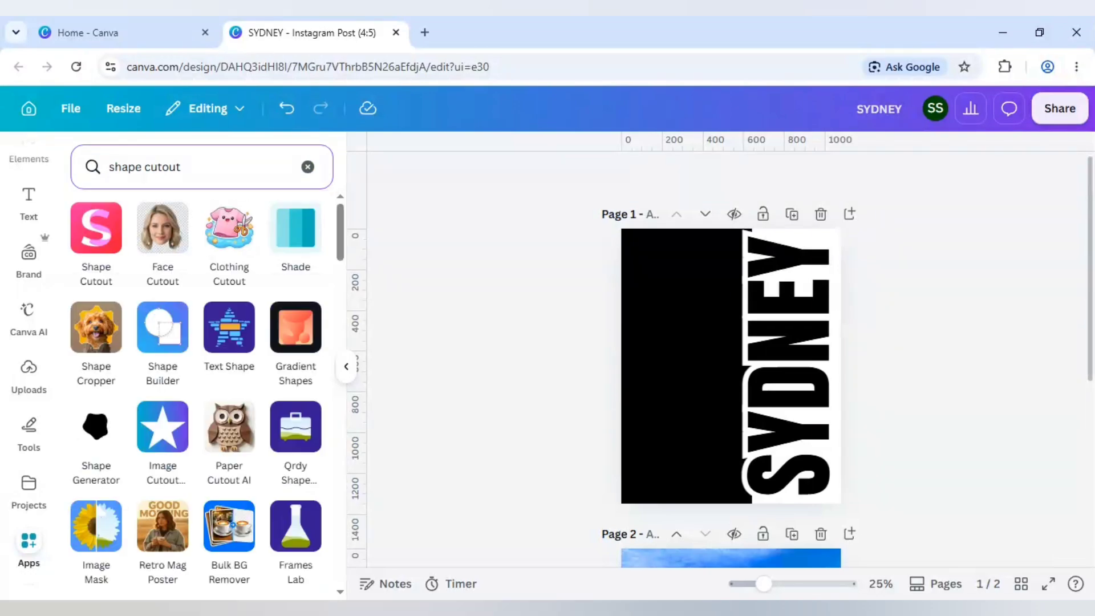
click(92, 246)
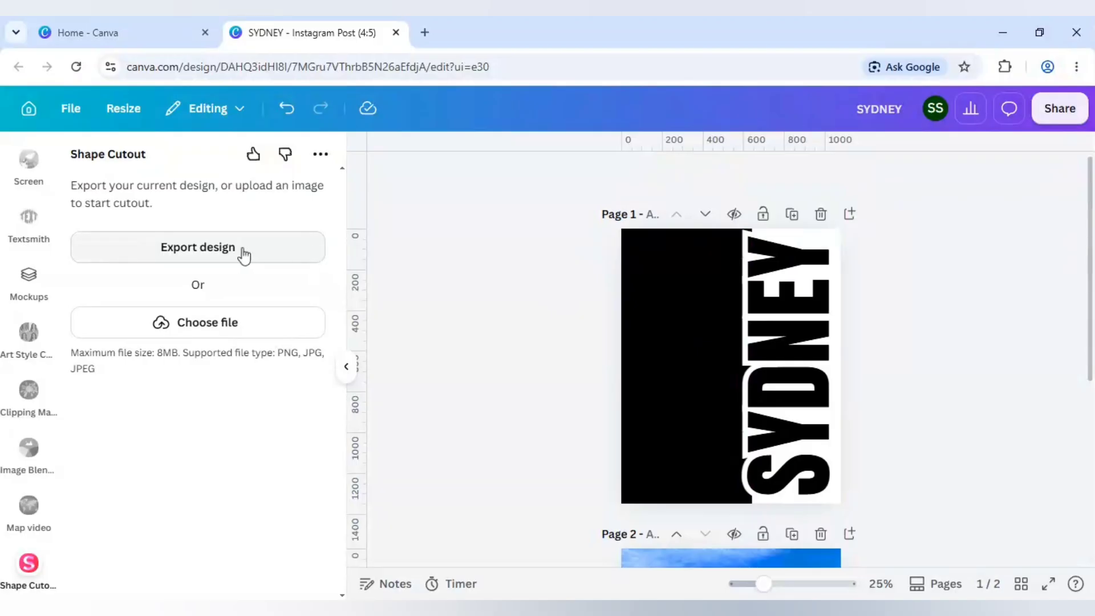
- Start exporting the current design into Shape Cutout, limiting the export to the current page, Page 1
click(178, 329)
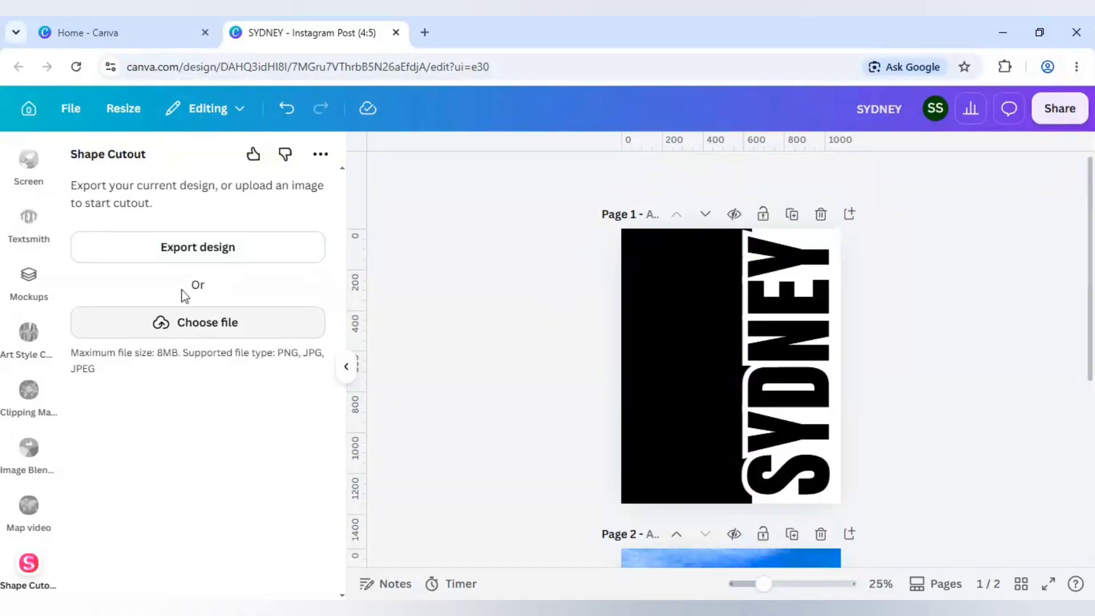
click(196, 254)
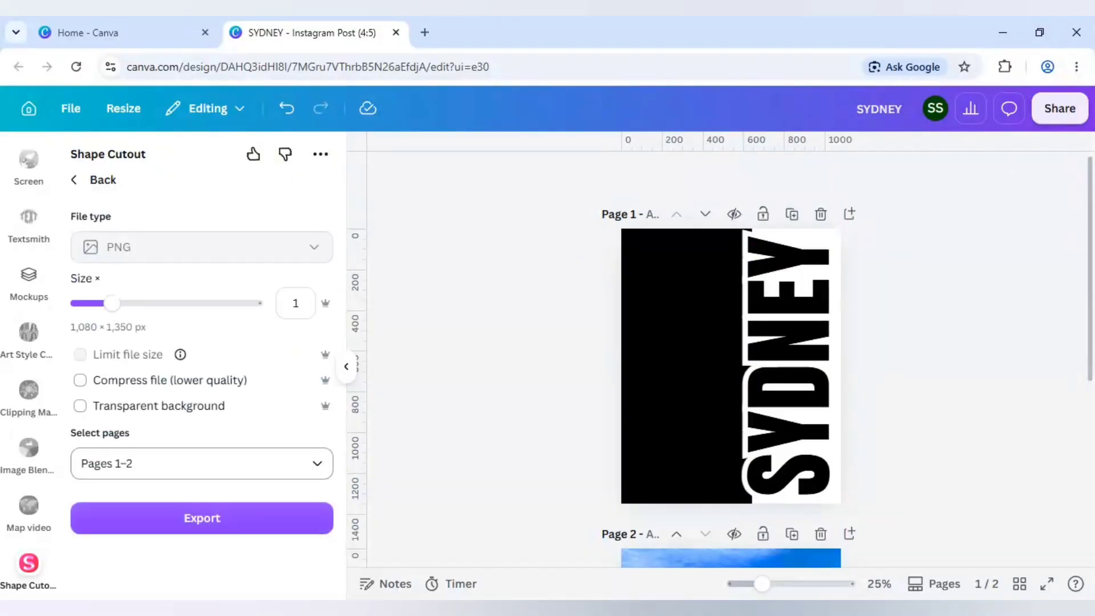
click(202, 463)
click(176, 244)
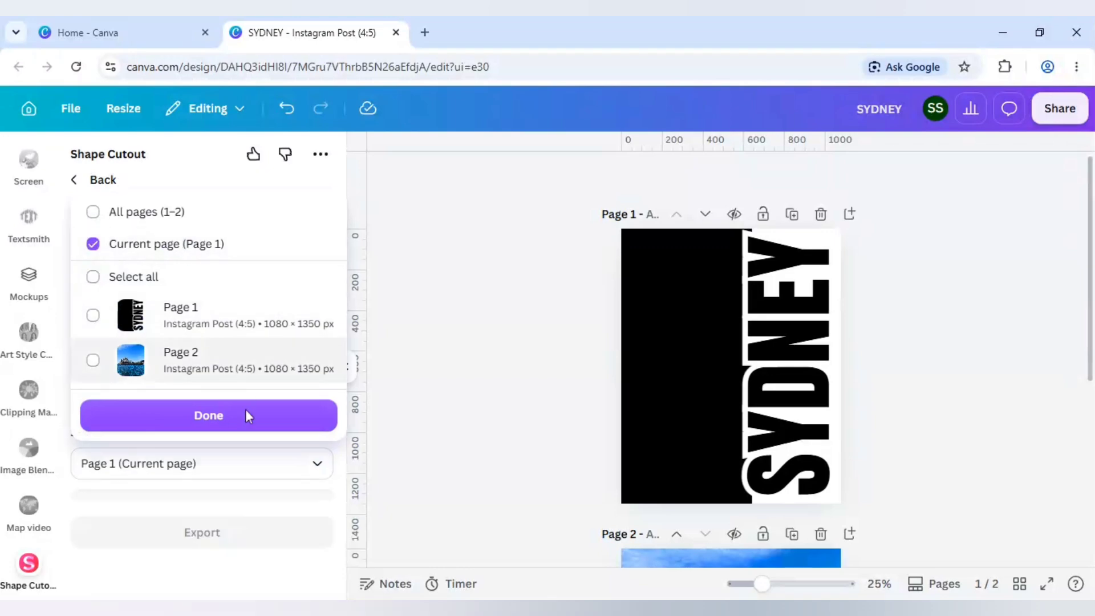
click(245, 415)
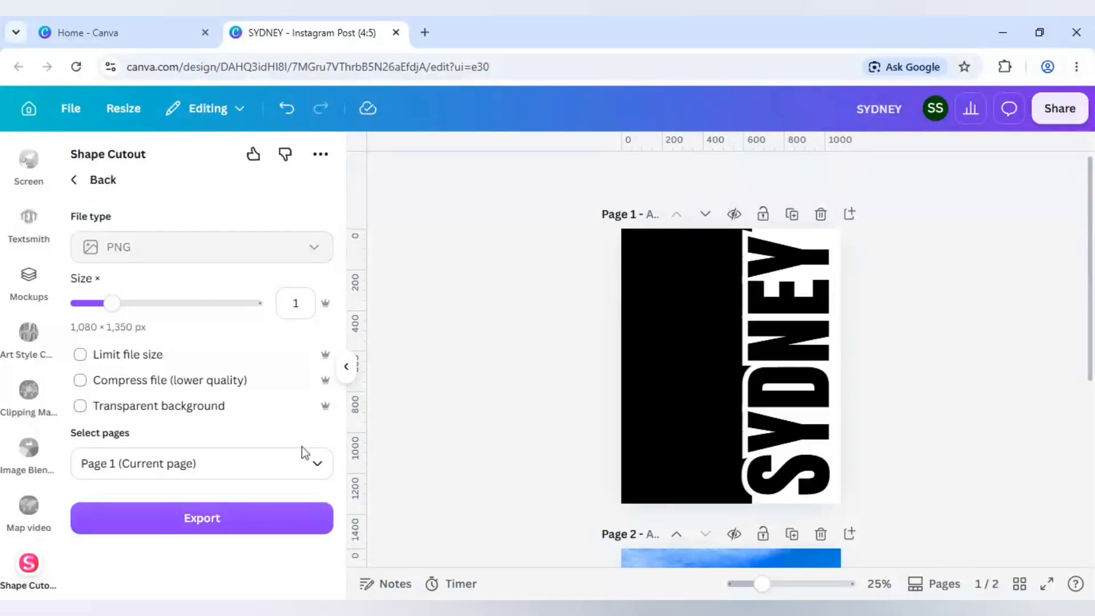
- Try a size multiplier of 2, set it back to 1, and export Page 1 as PNG into Shape Cutout
click(175, 303)
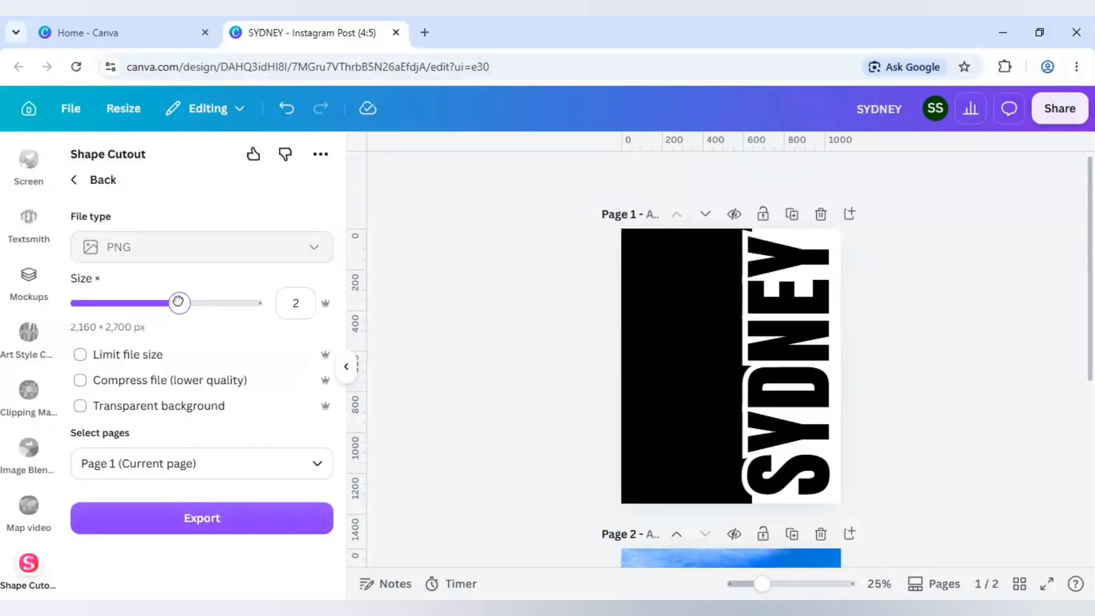
click(137, 302)
drag(137, 302, 115, 304)
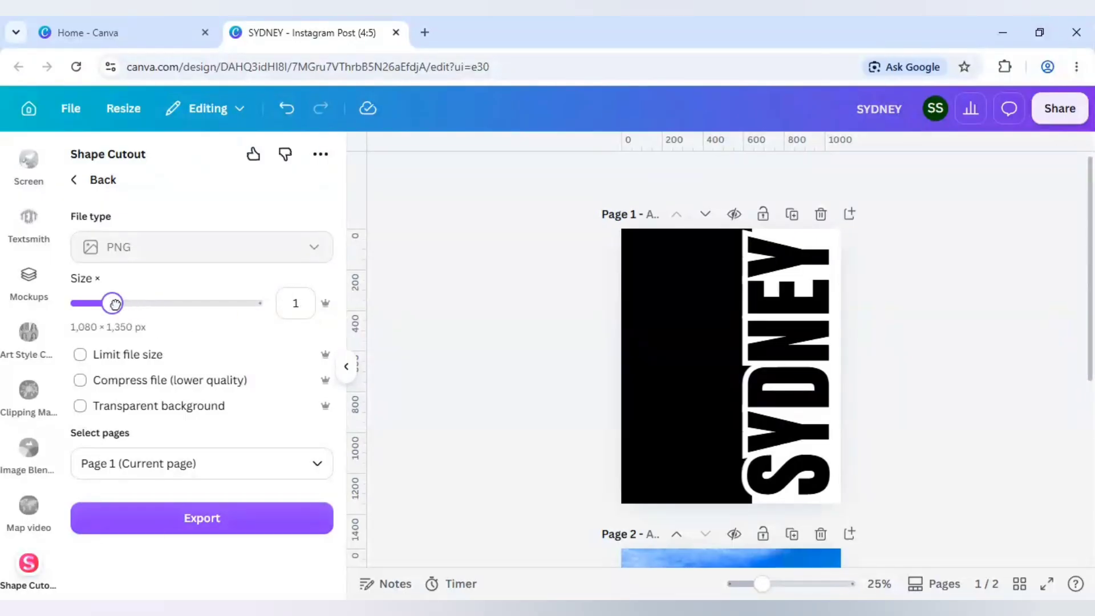
click(184, 519)
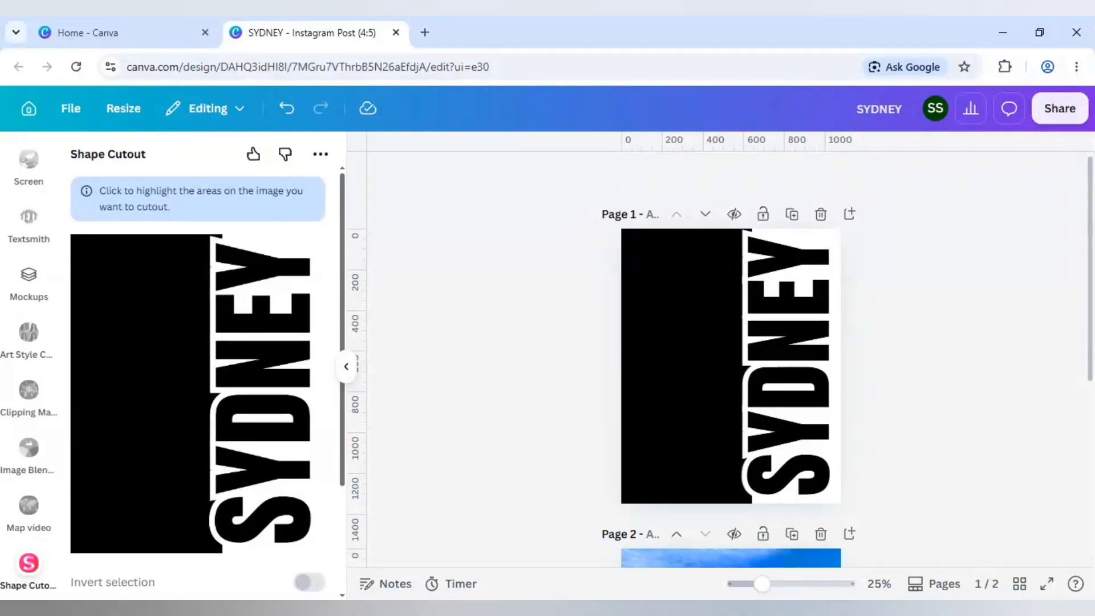
- Mark the black rectangle and all six SYDNEY letters as cutout areas, and add the resulting cutout to the design
click(141, 388)
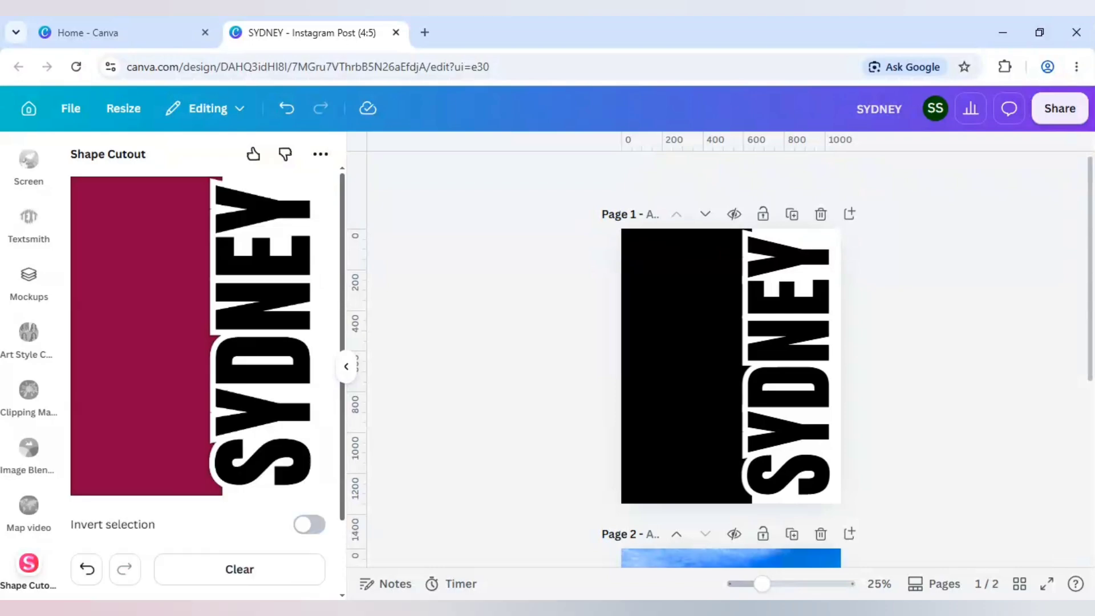
click(274, 209)
click(264, 265)
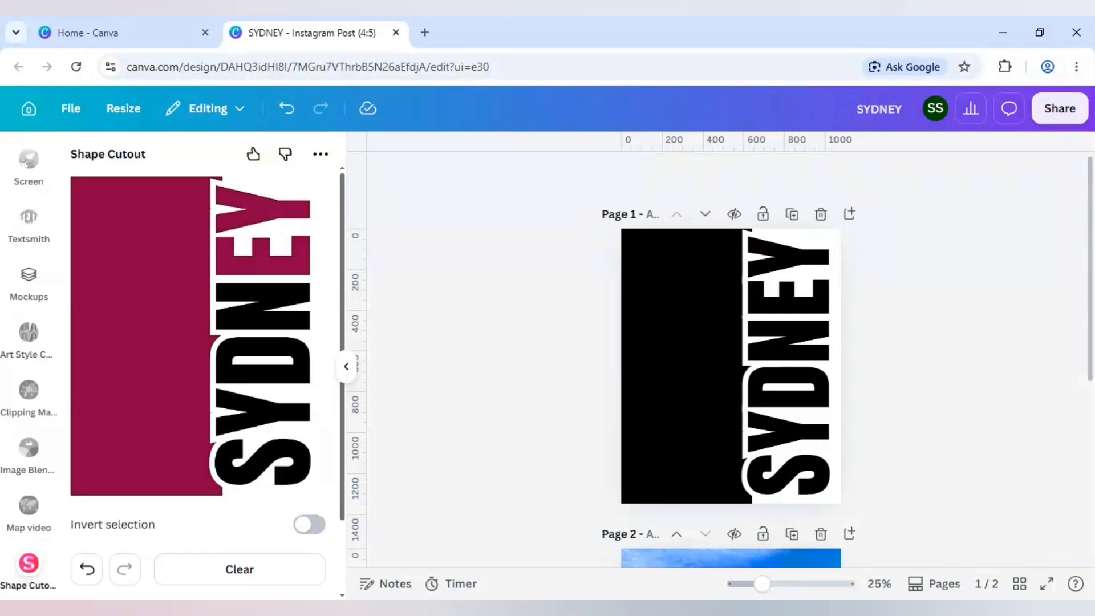
click(262, 307)
click(262, 360)
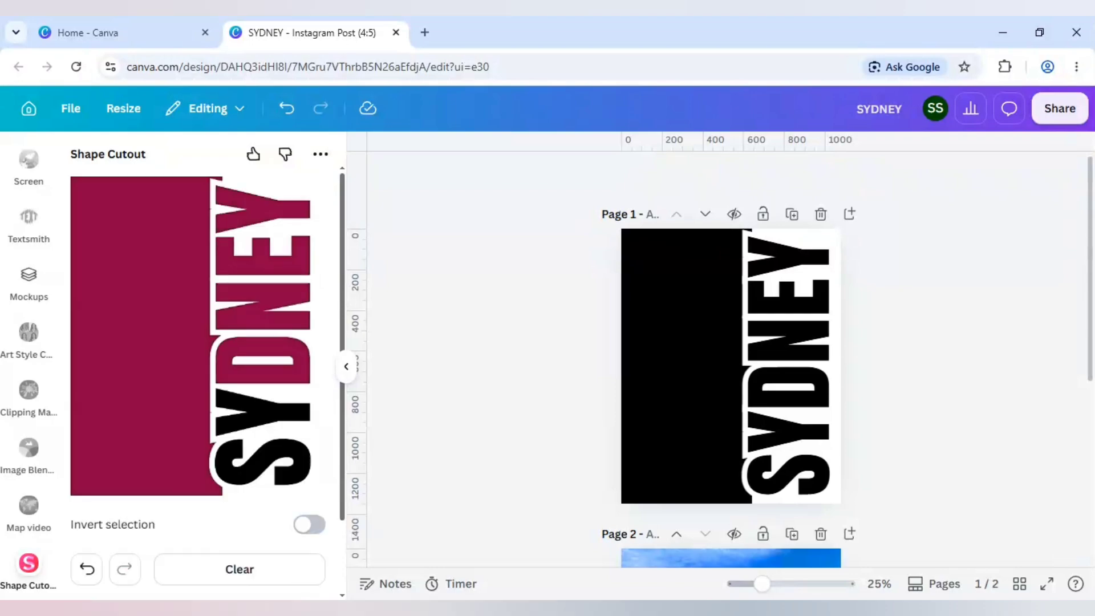
click(262, 412)
click(262, 462)
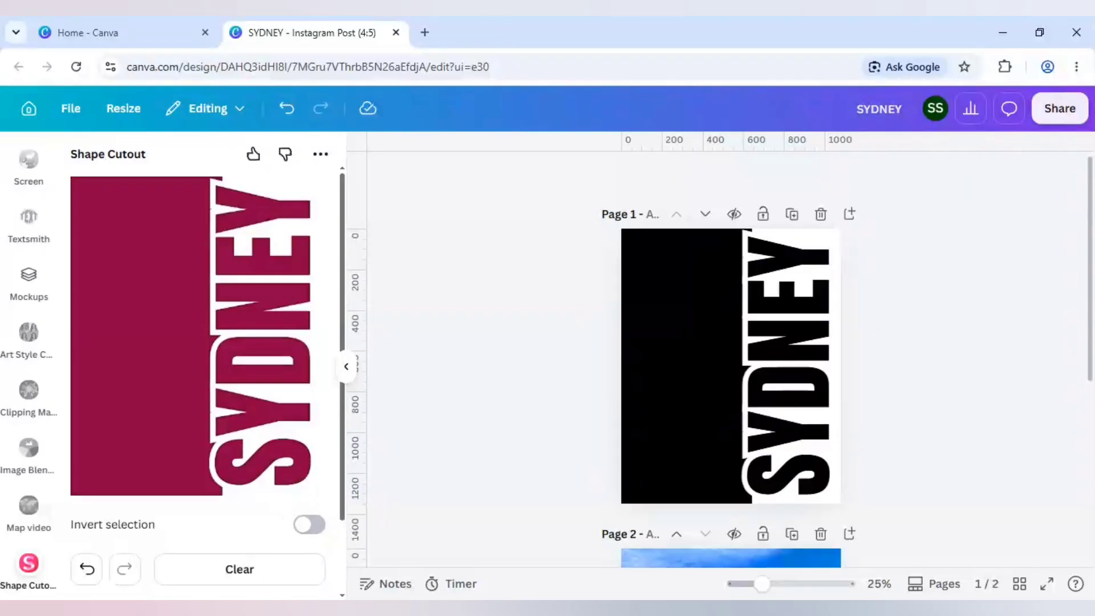
scroll(231, 516, down, 2)
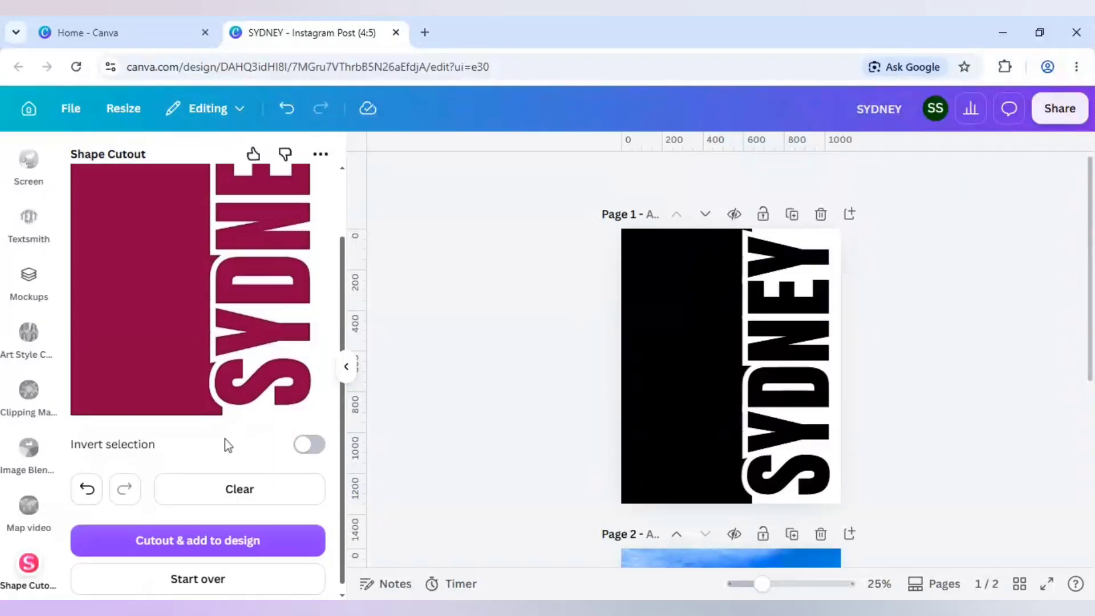
click(201, 548)
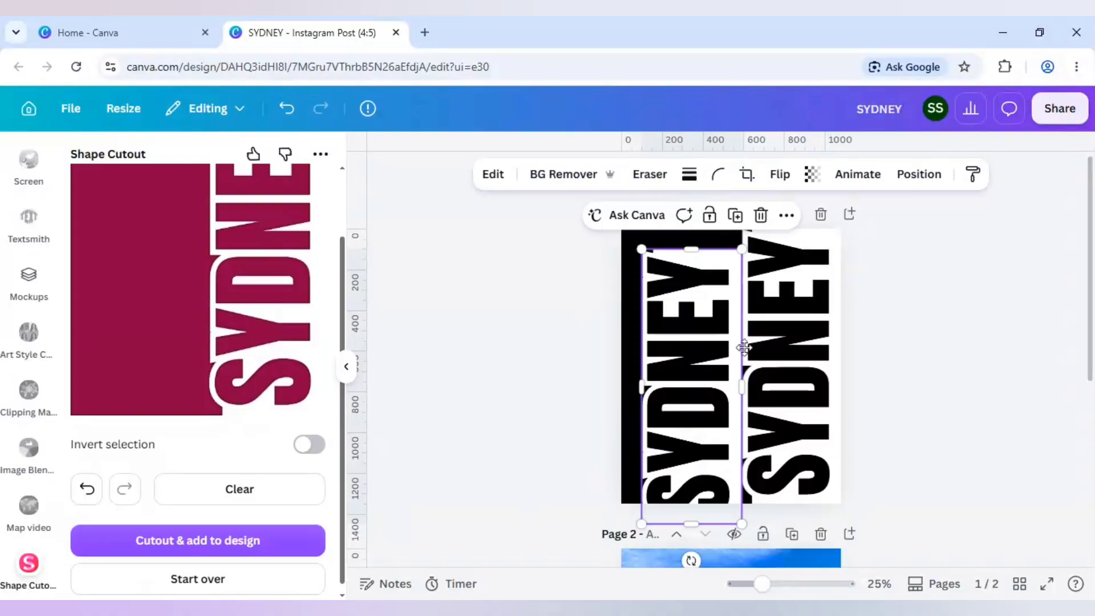
- Move the new cutout exactly over the original SYDNEY title, flush with the right edge of Page 1
drag(752, 346, 756, 345)
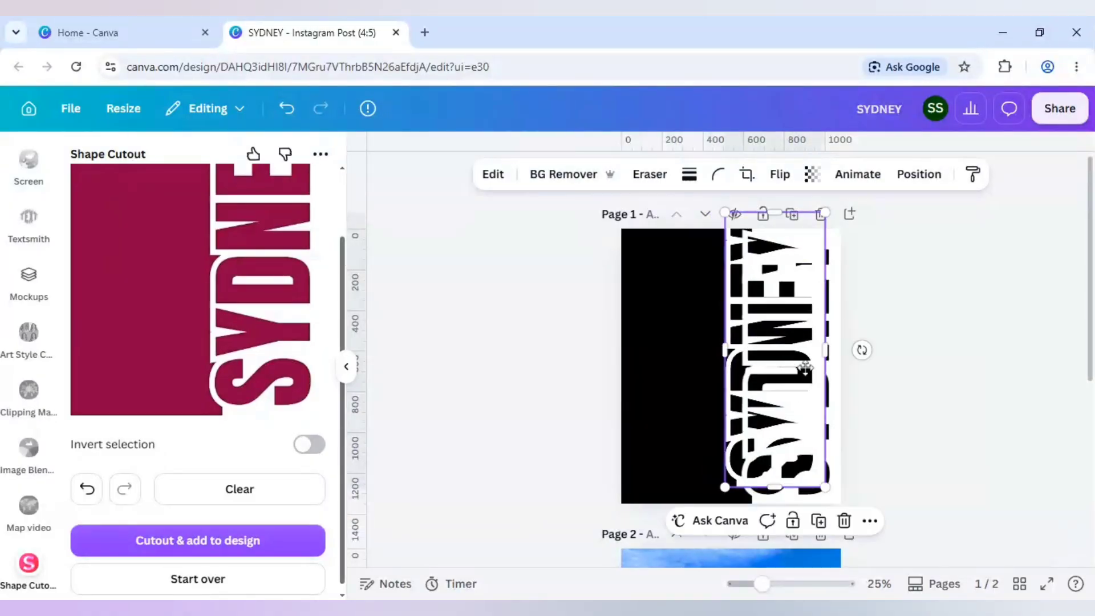
mouse_move(783, 356)
mouse_down()
mouse_move(807, 369)
mouse_move(794, 372)
mouse_up()
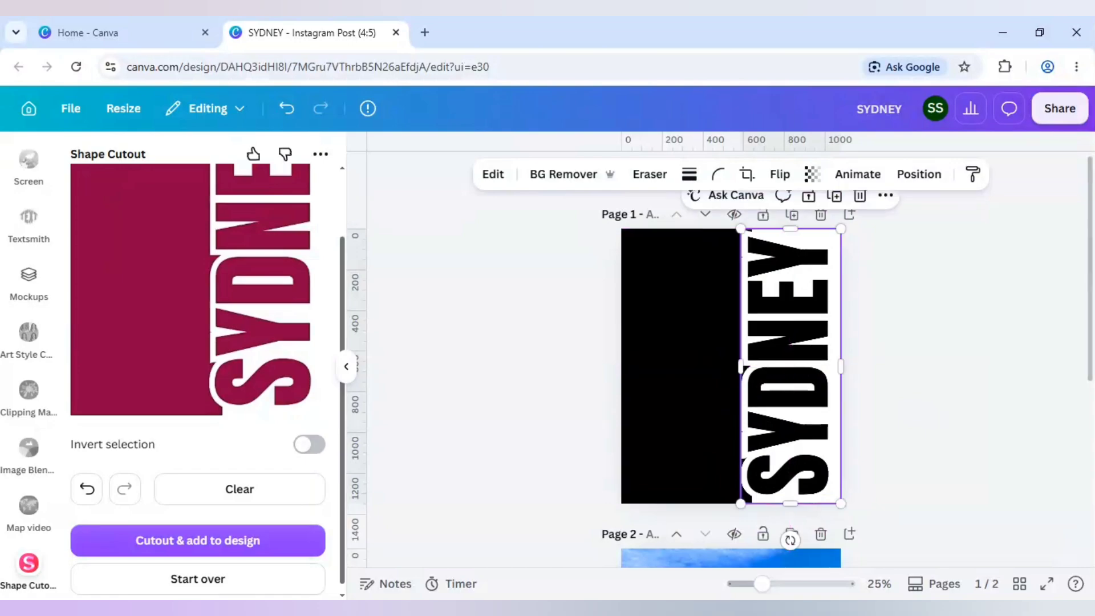
drag(762, 584, 763, 584)
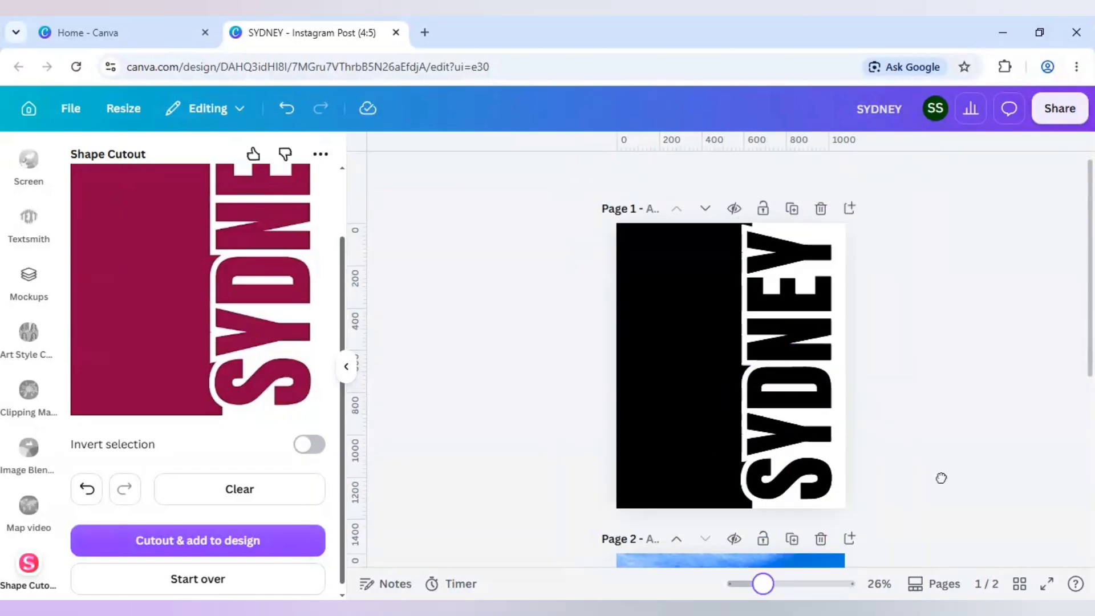
- Copy the Opera House photo from Page 2 and paste it onto Page 1
scroll(942, 478, down, 2)
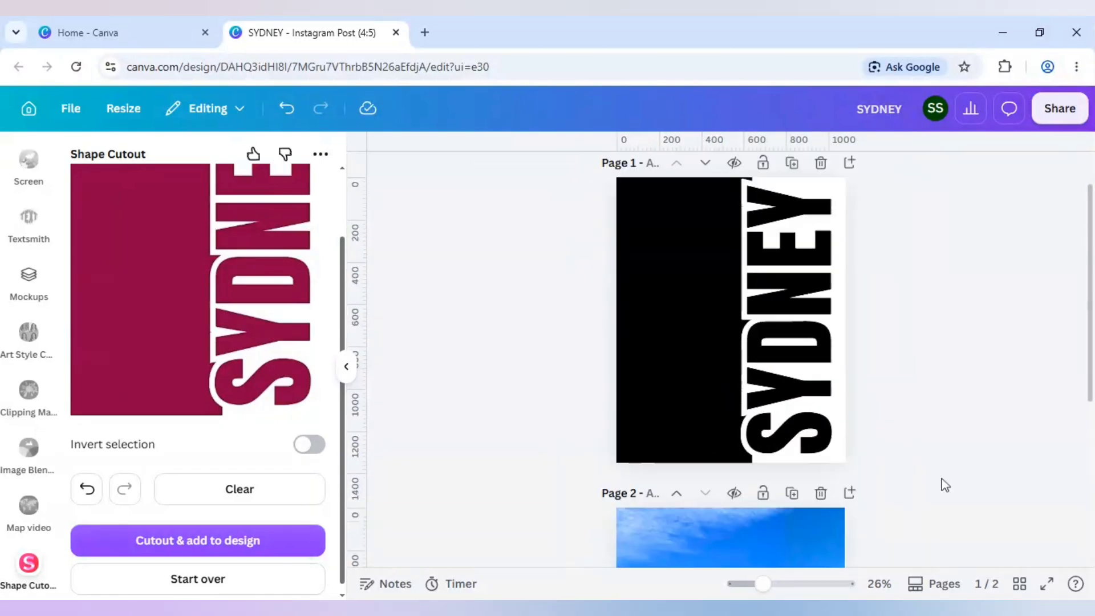
scroll(946, 469, down, 4)
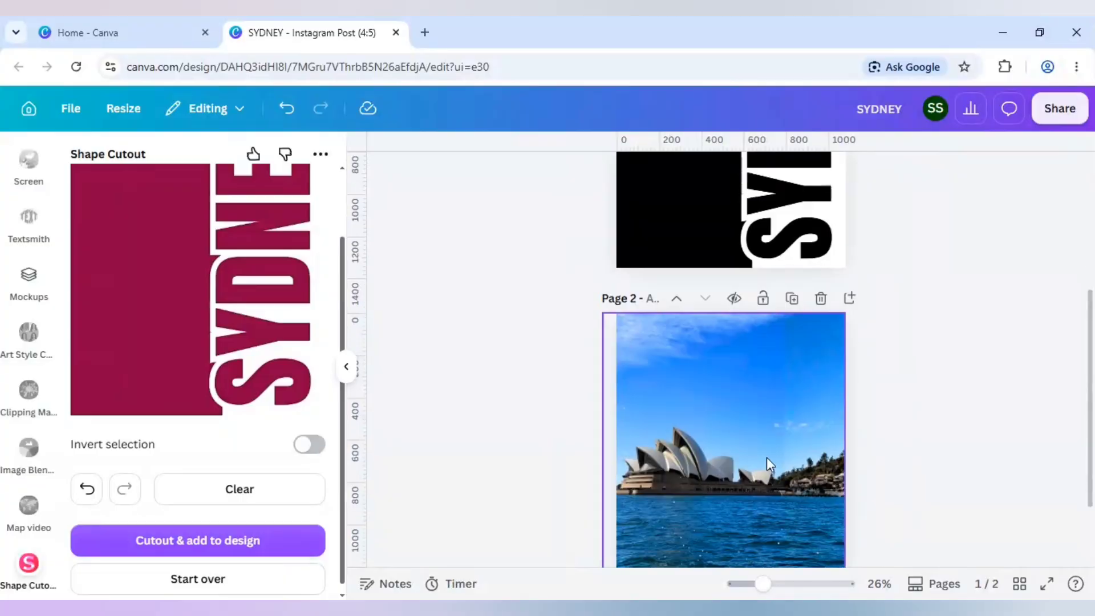
click(933, 453)
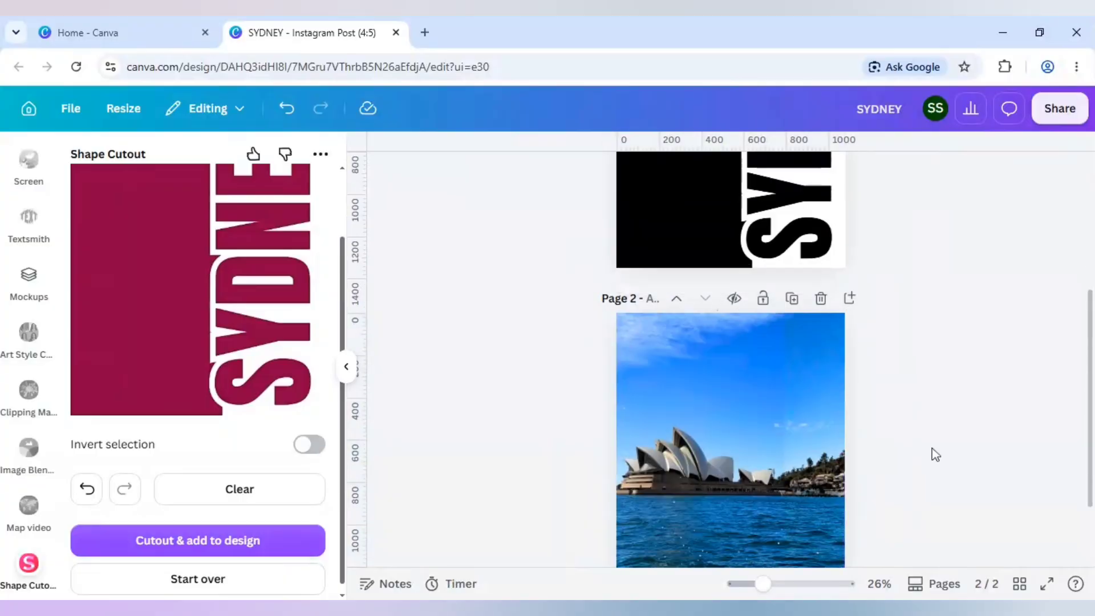
scroll(936, 454, up, 6)
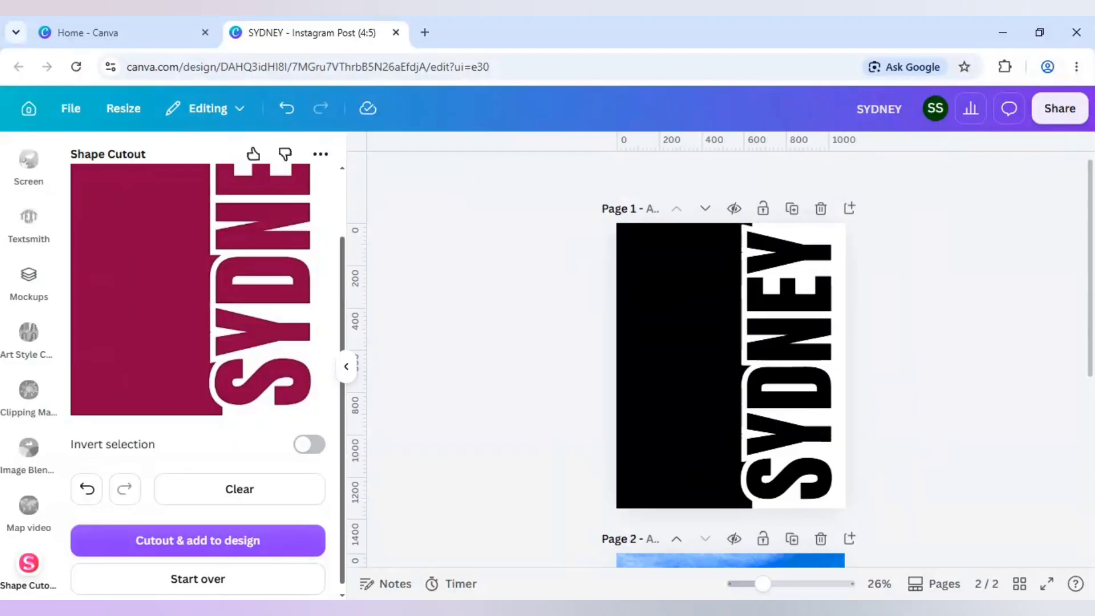
key(ctrl+v)
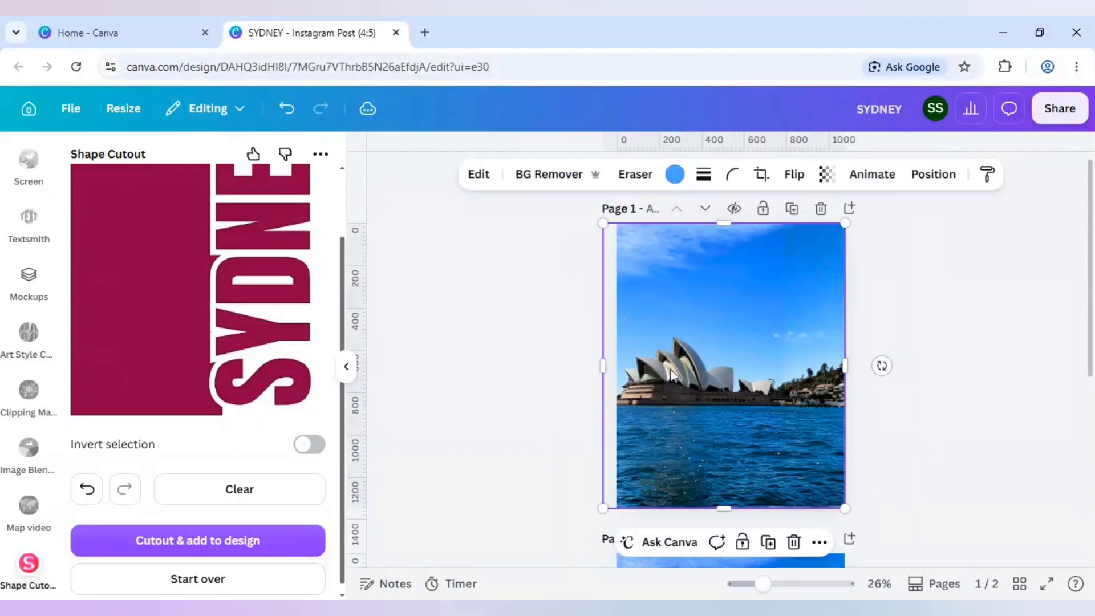
- Show the layers of Page 1 and move the Opera House photo directly beneath the white SYDNEY cutout layer
right_click(695, 336)
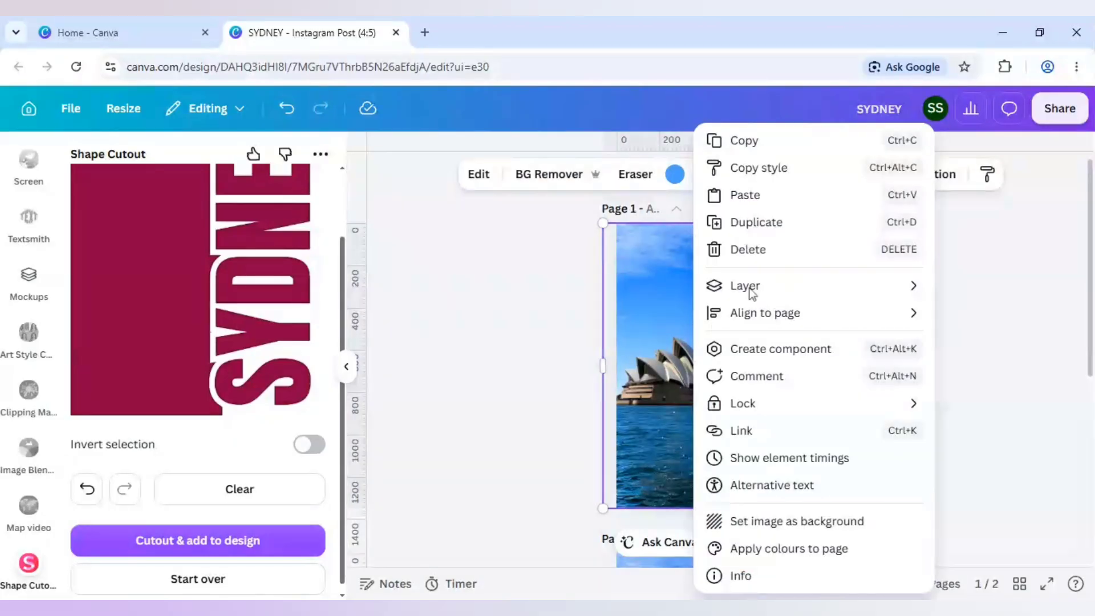
mouse_move(749, 292)
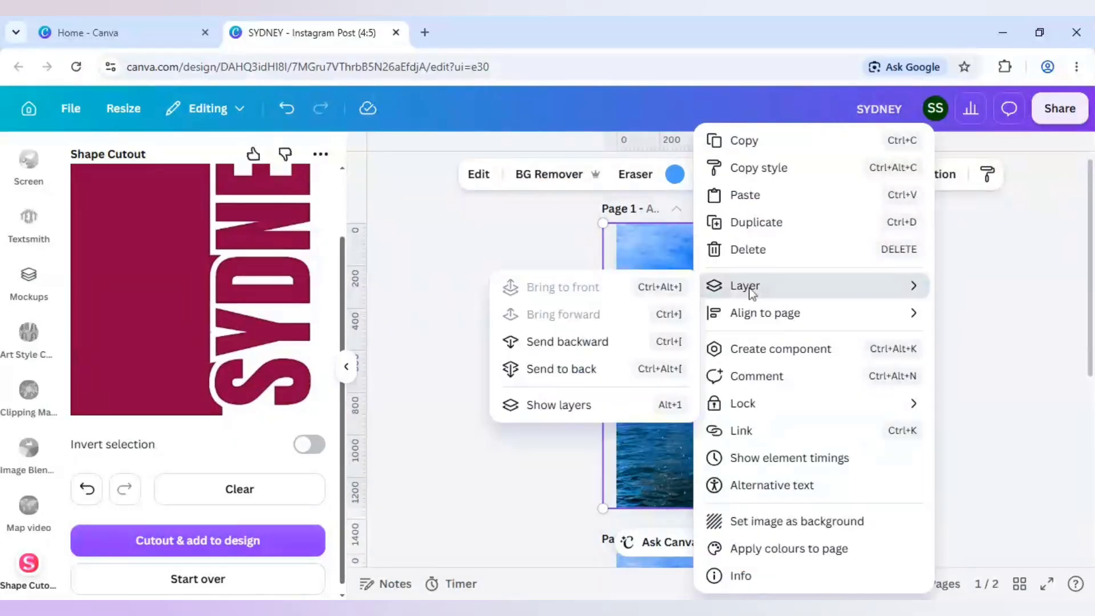
click(592, 406)
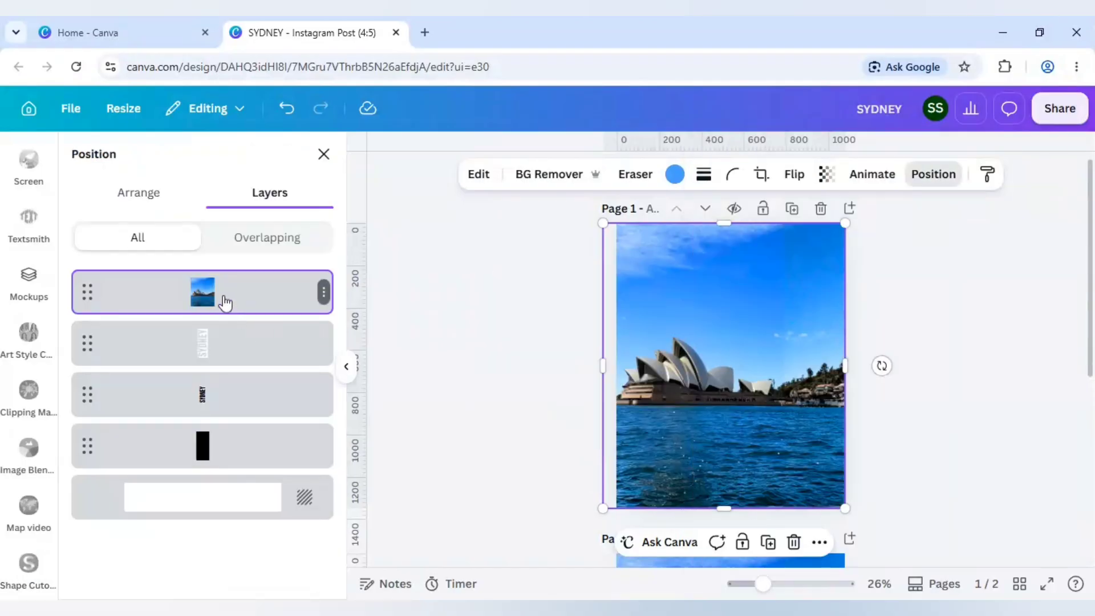
drag(226, 302, 222, 357)
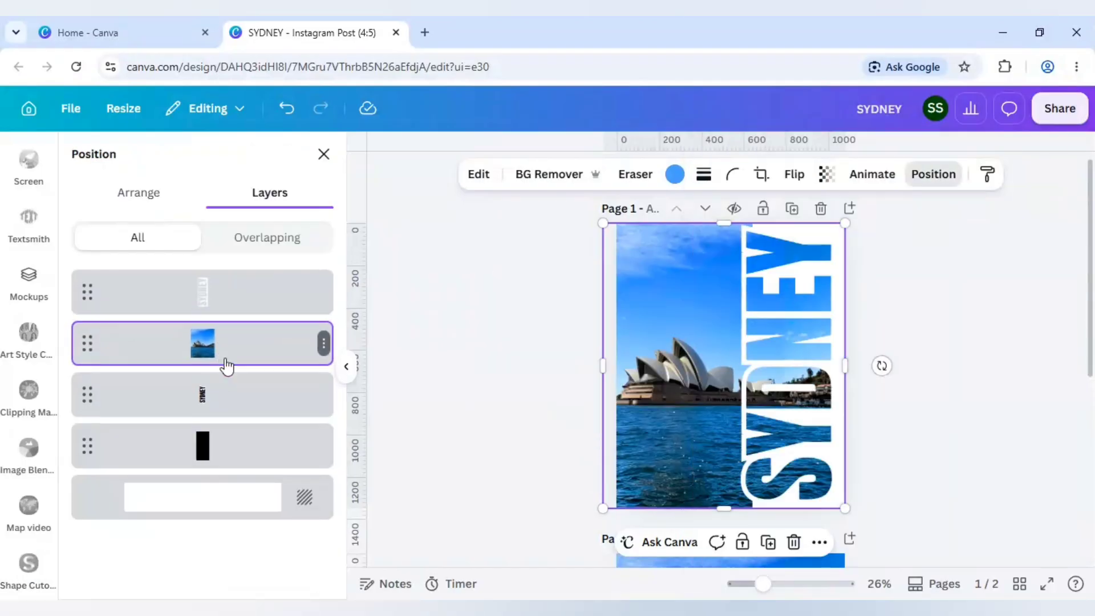